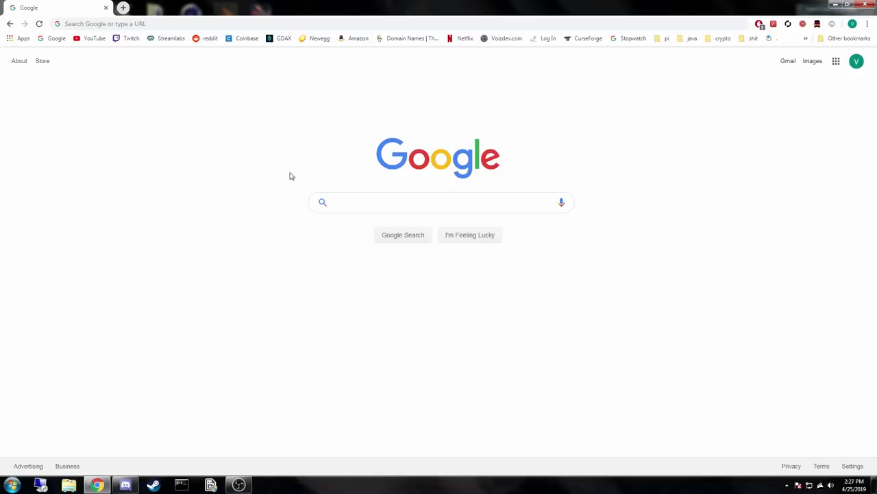
Open the minecraft.net website.
{"action": "left_click", "coordinate": [175, 26]}
{"action": "type", "text": "Min"}
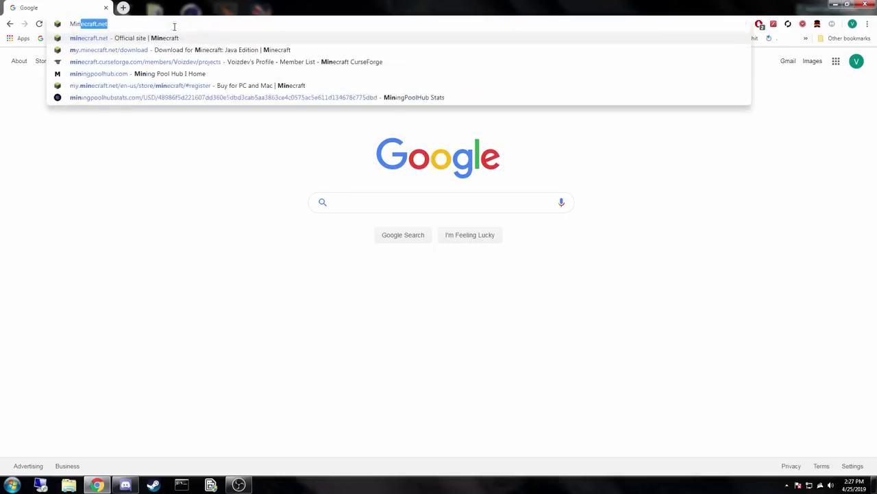
{"action": "type", "text": "ecraft.net"}
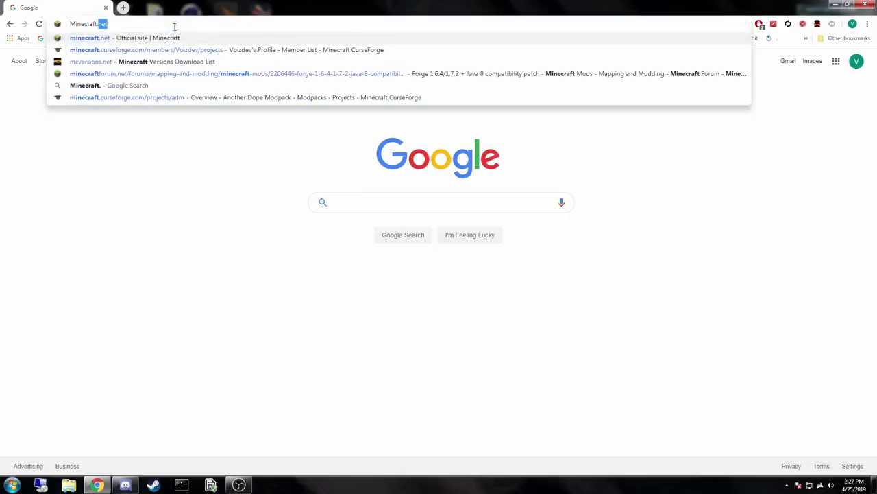
{"action": "key", "text": "Return"}
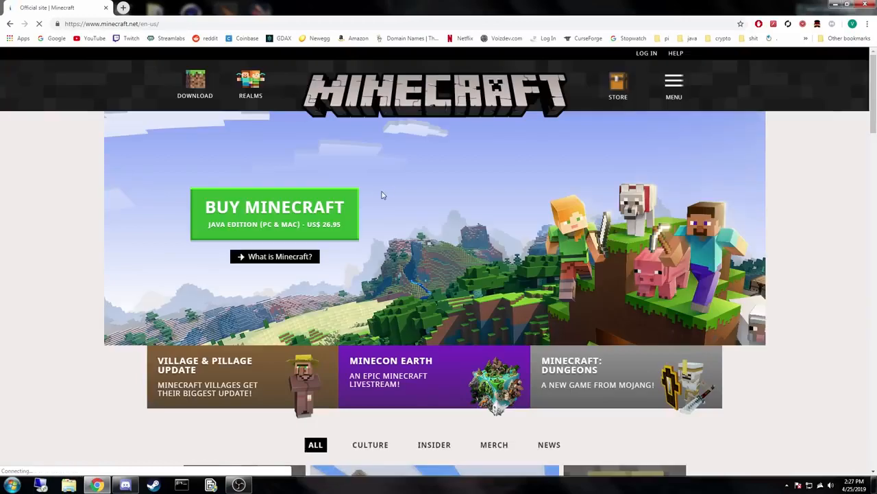
Follow the Minecraft site's download link and look through the Mojang account registration page.
{"action": "left_click", "coordinate": [199, 82]}
{"action": "scroll", "coordinate": [258, 244], "scroll_direction": "down", "scroll_amount": 2}
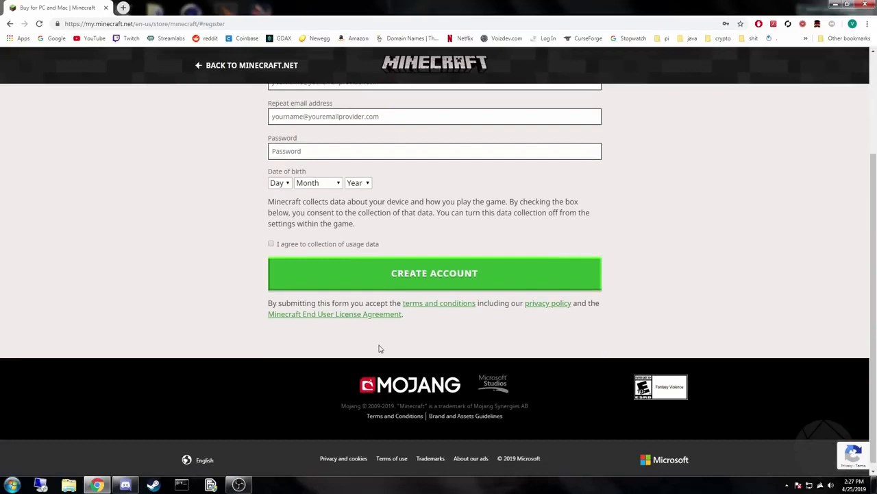
{"action": "scroll", "coordinate": [380, 349], "scroll_direction": "up", "scroll_amount": 2}
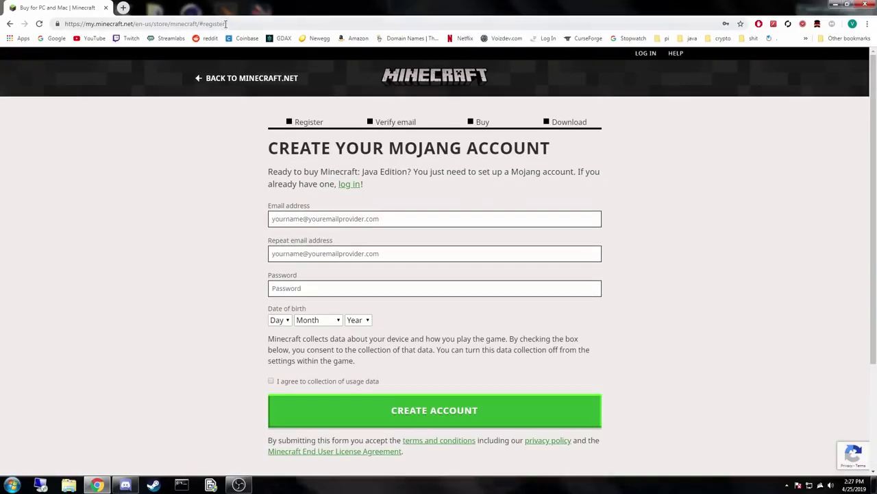
Change the address path after my.minecraft.net to download and load that page.
{"action": "left_click_drag", "start_coordinate": [226, 24], "coordinate": [140, 24]}
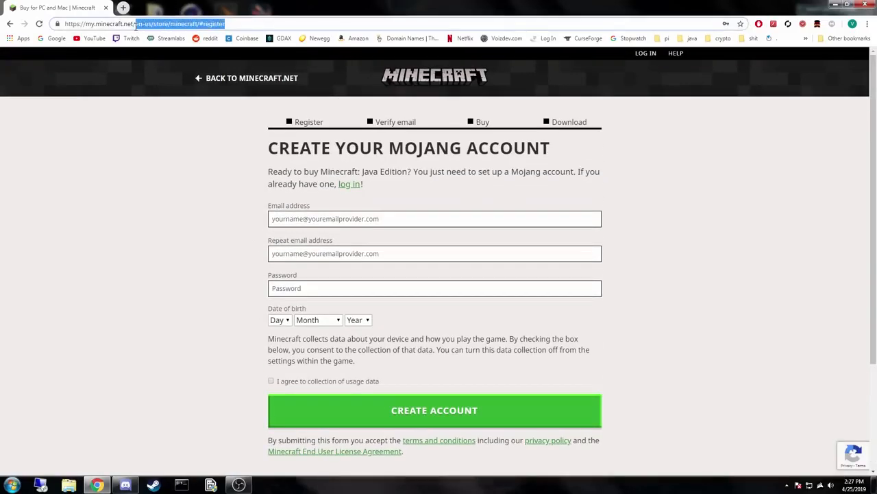
{"action": "type", "text": "downl"}
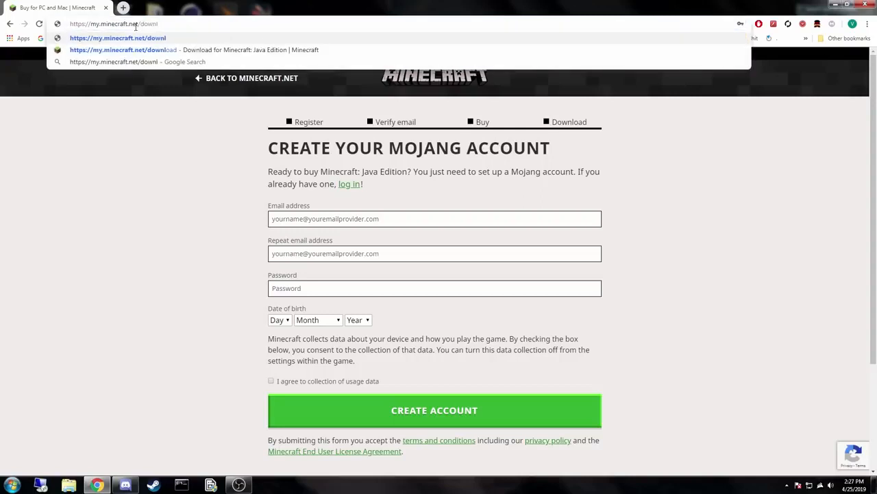
{"action": "type", "text": "oad"}
{"action": "key", "text": "Return"}
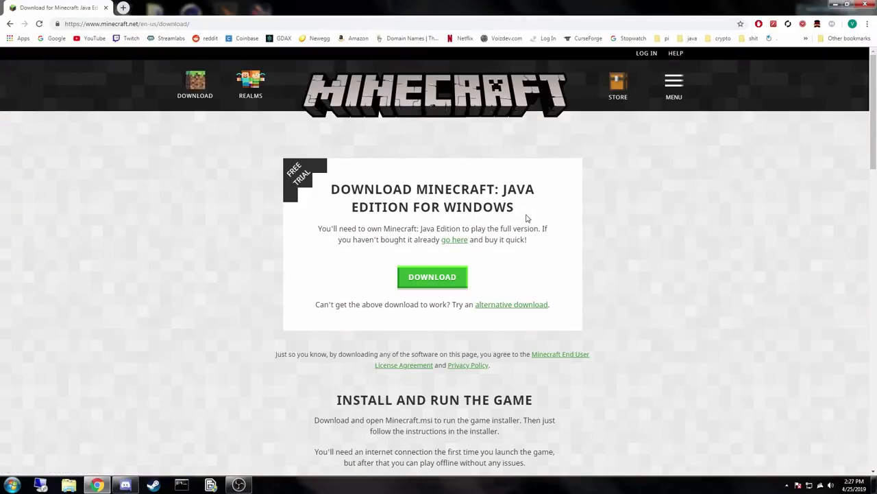
Find the Minecraft: Java Edition server software on the download page and open its download page.
{"action": "scroll", "coordinate": [523, 205], "scroll_direction": "down", "scroll_amount": 2}
{"action": "scroll", "coordinate": [514, 243], "scroll_direction": "down", "scroll_amount": 6}
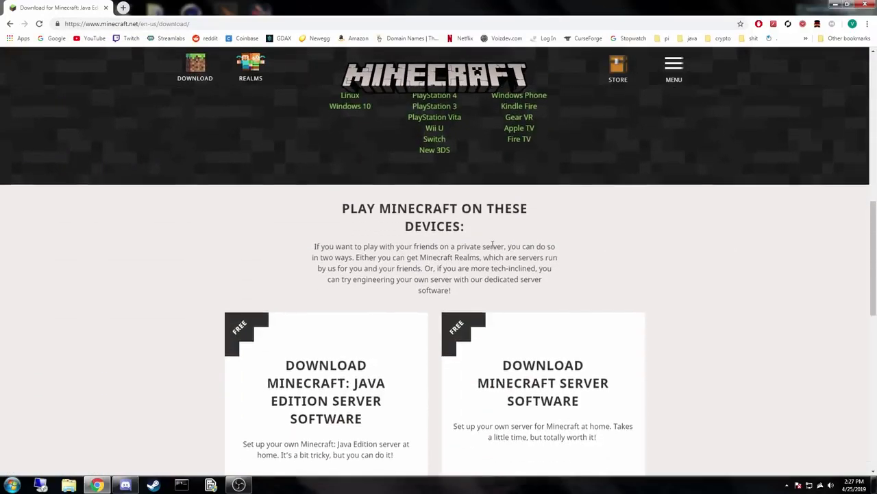
{"action": "scroll", "coordinate": [497, 244], "scroll_direction": "down", "scroll_amount": 3}
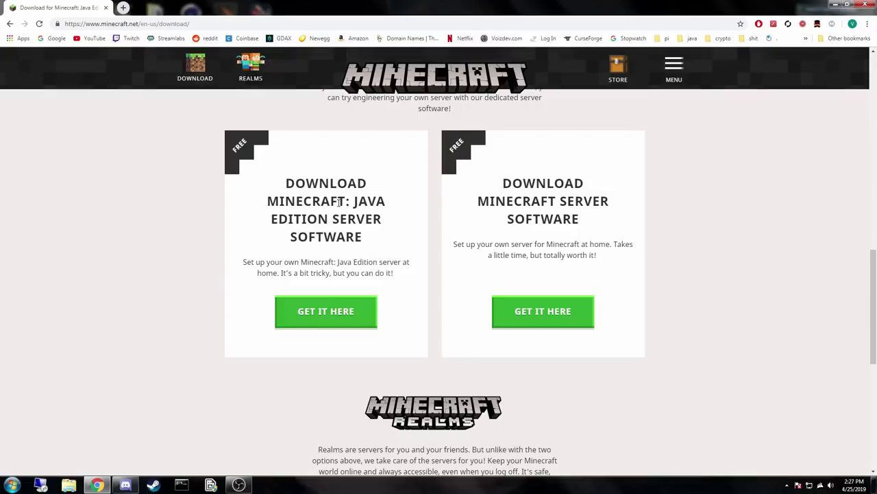
{"action": "left_click", "coordinate": [341, 309]}
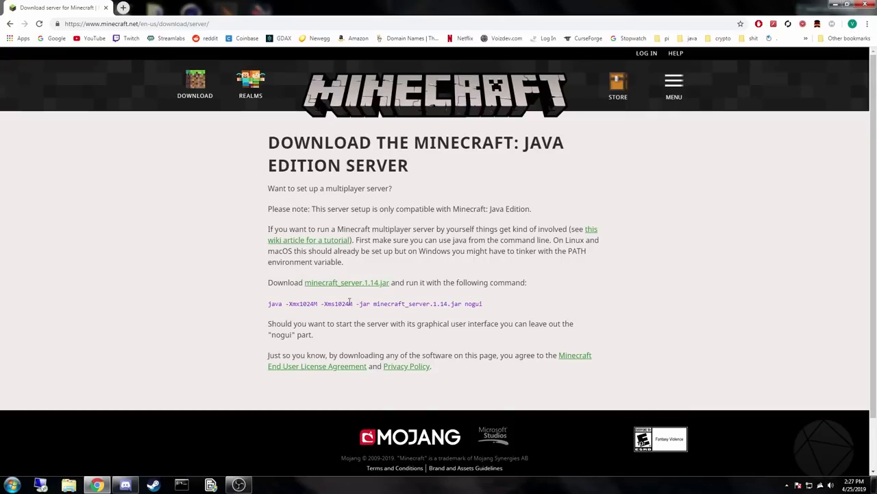
Download minecraft_server.1.14.jar, keep the file despite its type, and place it on the desktop.
{"action": "left_click_drag", "start_coordinate": [269, 303], "coordinate": [486, 305]}
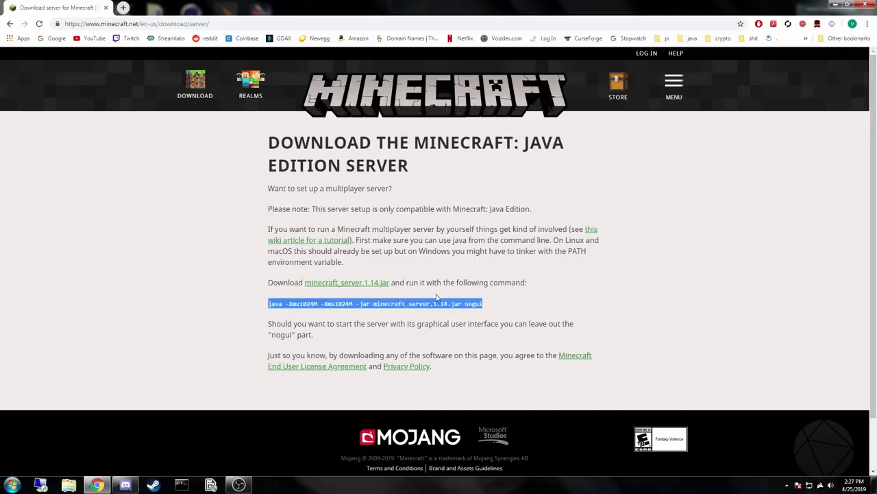
{"action": "left_click", "coordinate": [389, 292]}
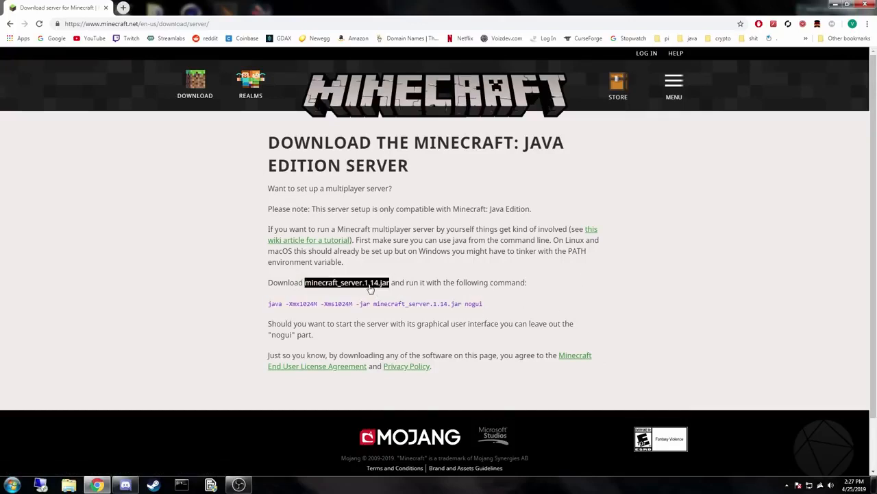
{"action": "left_click", "coordinate": [322, 286]}
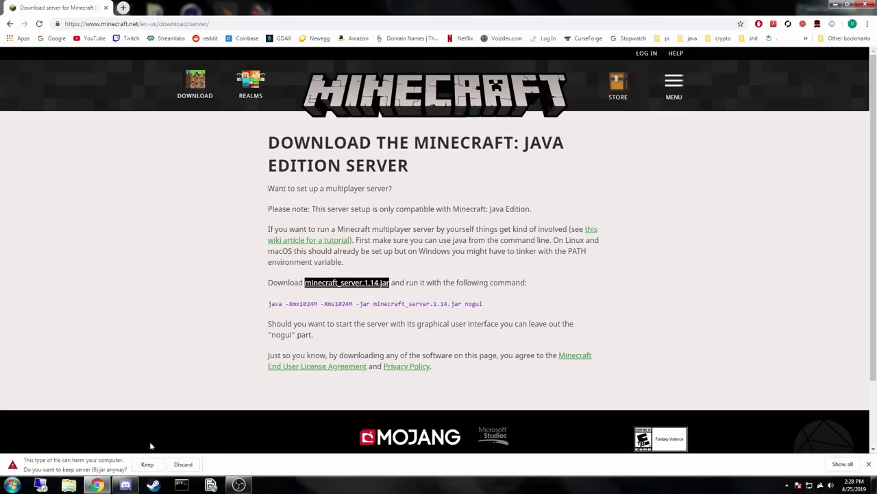
{"action": "left_click", "coordinate": [146, 465]}
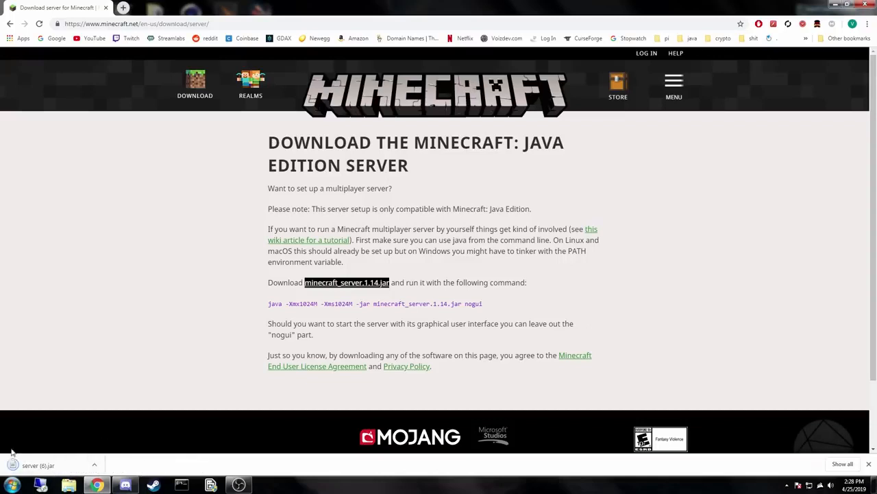
{"action": "left_click_drag", "start_coordinate": [48, 466], "coordinate": [574, 168]}
Create a desktop folder named tutorial and move the downloaded server jar into it.
{"action": "right_click", "coordinate": [572, 235]}
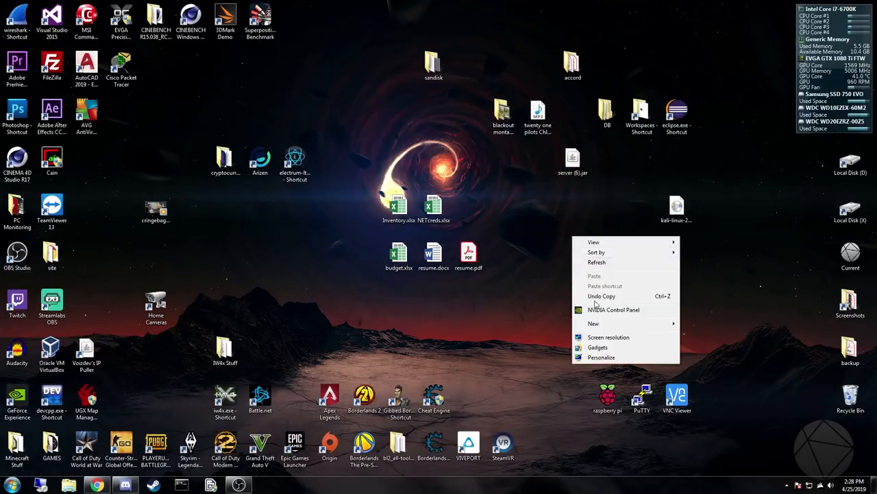
{"action": "mouse_move", "coordinate": [599, 325]}
{"action": "left_click", "coordinate": [695, 324]}
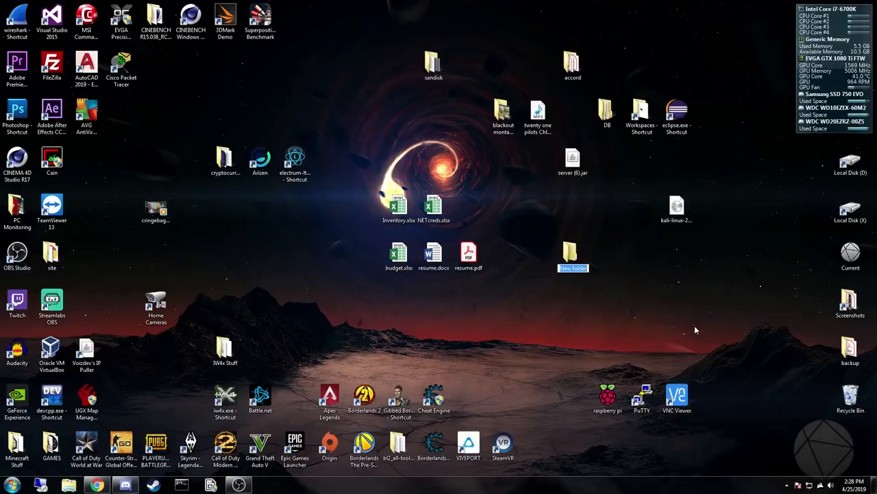
{"action": "type", "text": "tutorial"}
{"action": "key", "text": "Return"}
{"action": "left_click_drag", "start_coordinate": [571, 163], "coordinate": [572, 257]}
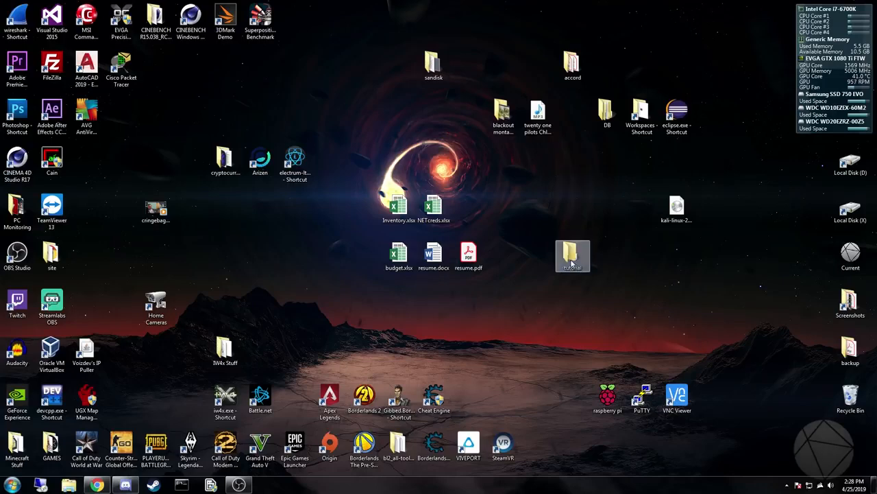
Rename the server jar inside the tutorial folder to minecraftserver.jar.
{"action": "double_click", "coordinate": [572, 257]}
{"action": "right_click", "coordinate": [241, 131]}
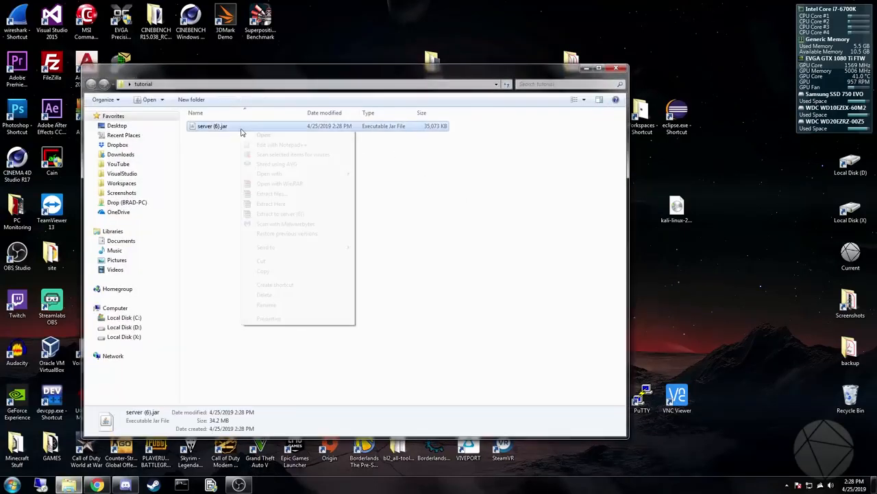
{"action": "left_click", "coordinate": [269, 305]}
{"action": "type", "text": "minecrafts"}
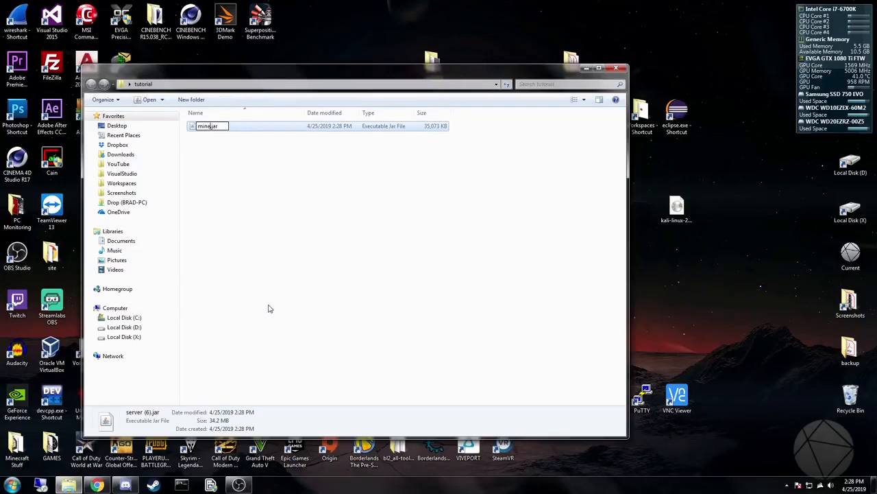
{"action": "type", "text": "erver"}
{"action": "left_click", "coordinate": [268, 308]}
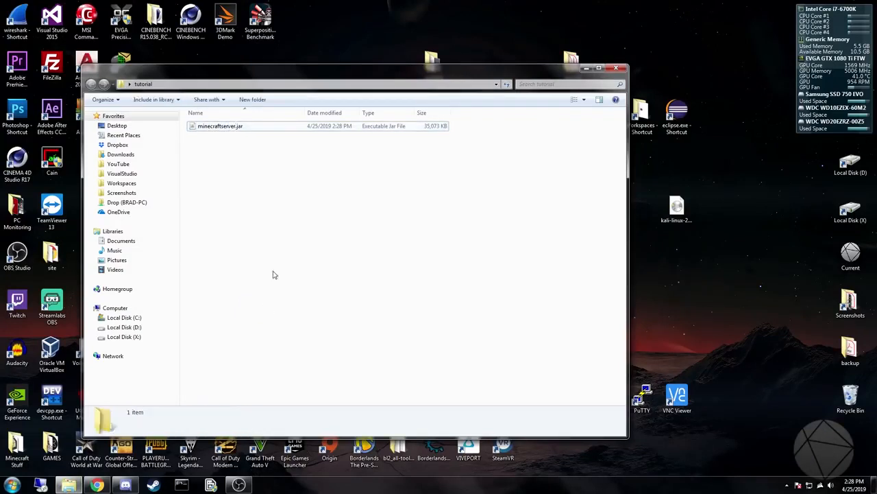
{"action": "left_click", "coordinate": [218, 131]}
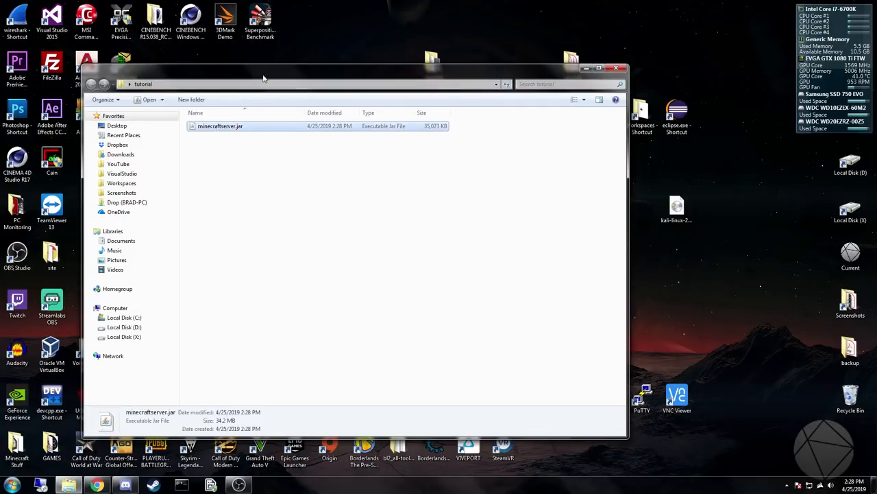
Select the launch command java -Xmx1024M -Xms1024M -jar minecraft_server.1.14.jar nogui on the server download page, and return to the tutorial folder.
{"action": "left_click", "coordinate": [103, 485]}
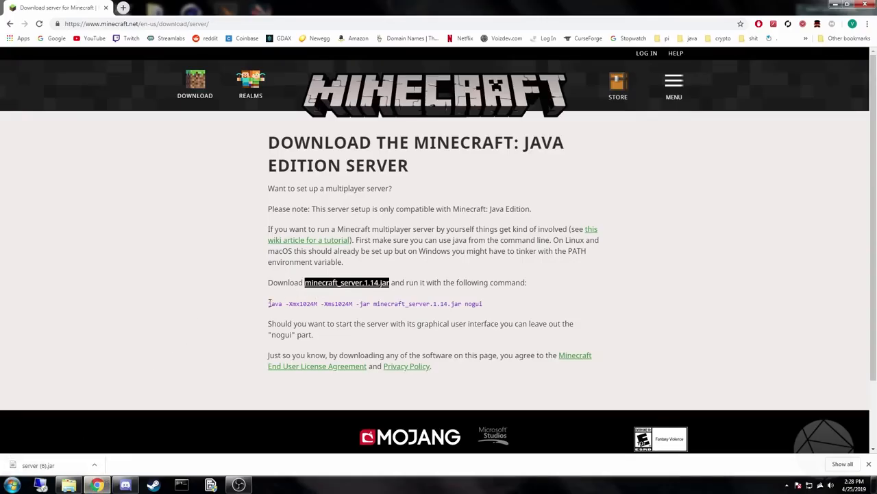
{"action": "left_click_drag", "start_coordinate": [268, 303], "coordinate": [484, 312]}
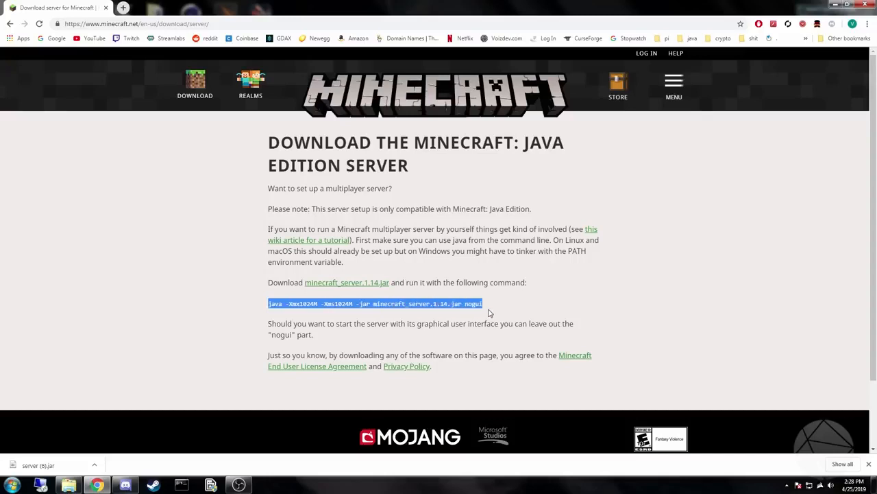
{"action": "left_click", "coordinate": [835, 4]}
Create a new text document in the tutorial folder and name it run.bat, accepting the extension change.
{"action": "right_click", "coordinate": [267, 164]}
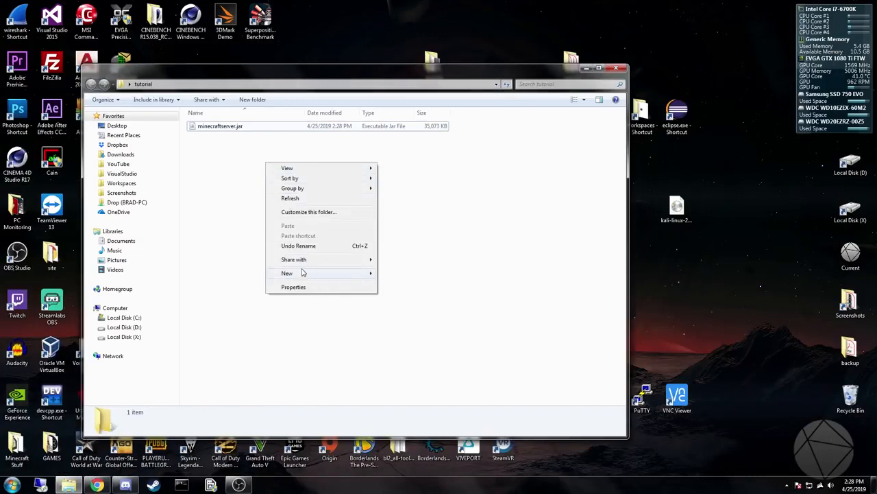
{"action": "mouse_move", "coordinate": [303, 273]}
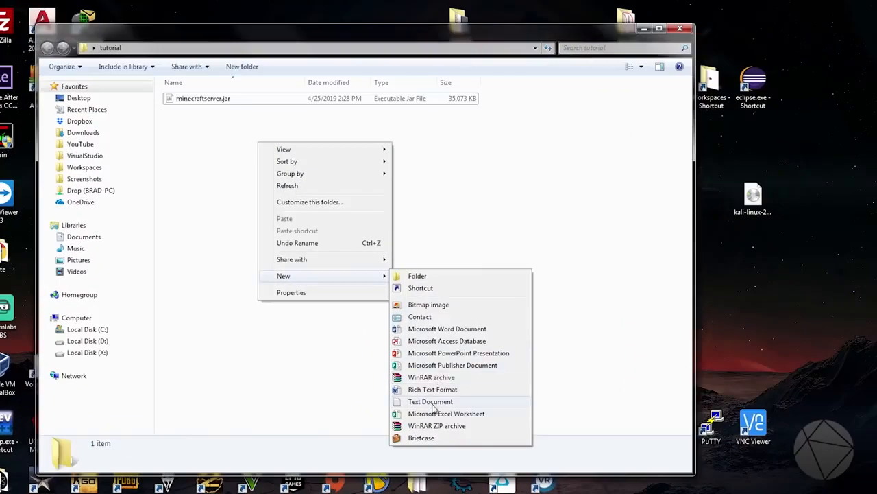
{"action": "left_click", "coordinate": [432, 405]}
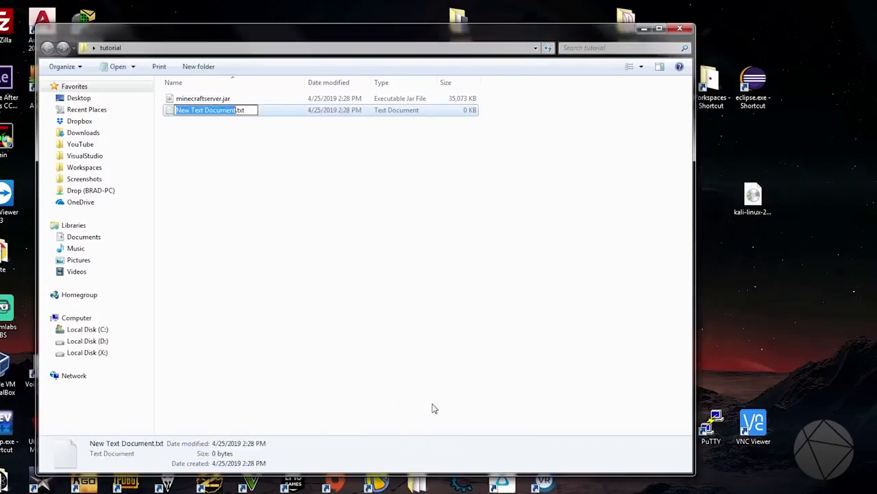
{"action": "type", "text": "run"}
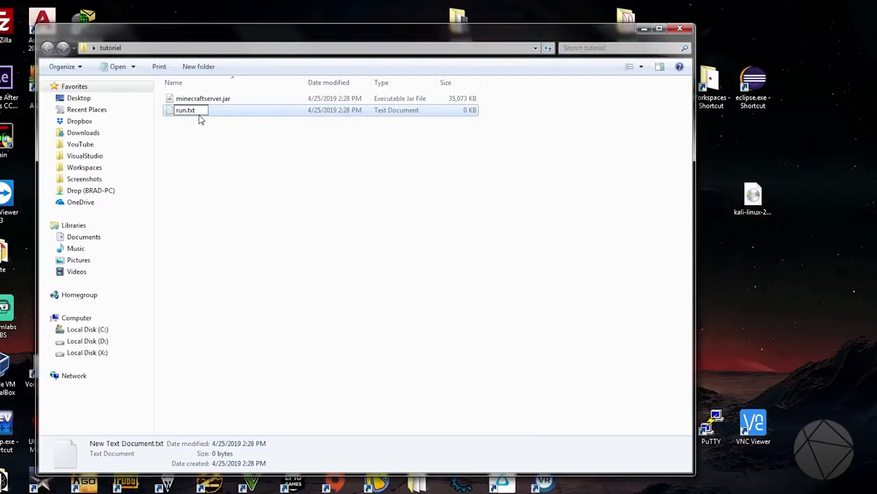
{"action": "left_click_drag", "start_coordinate": [200, 111], "coordinate": [189, 112]}
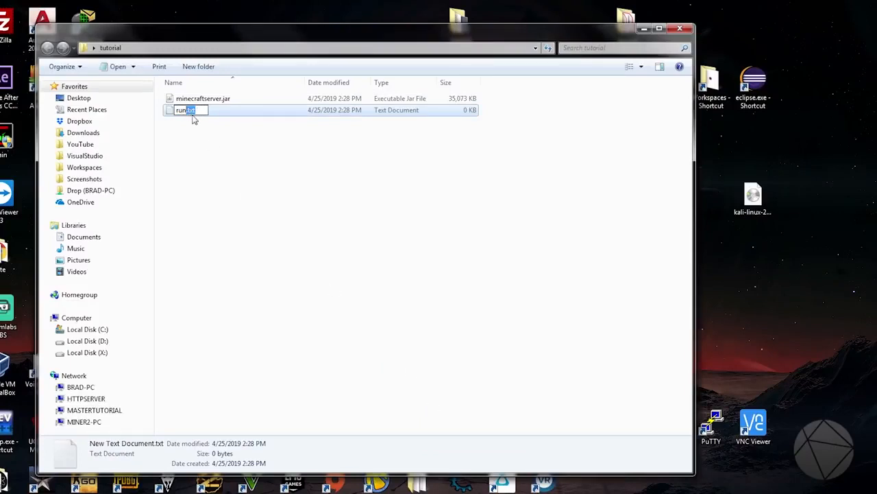
{"action": "type", "text": "ba"}
{"action": "key", "text": "Return"}
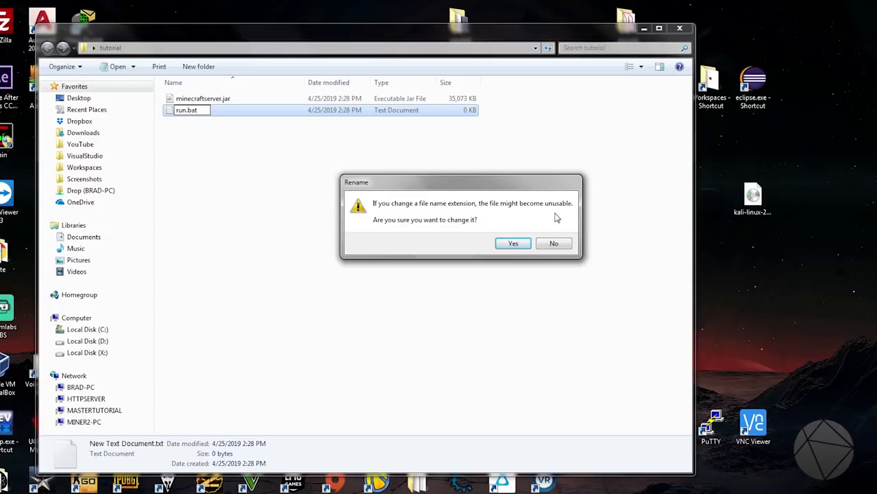
{"action": "left_click", "coordinate": [508, 244]}
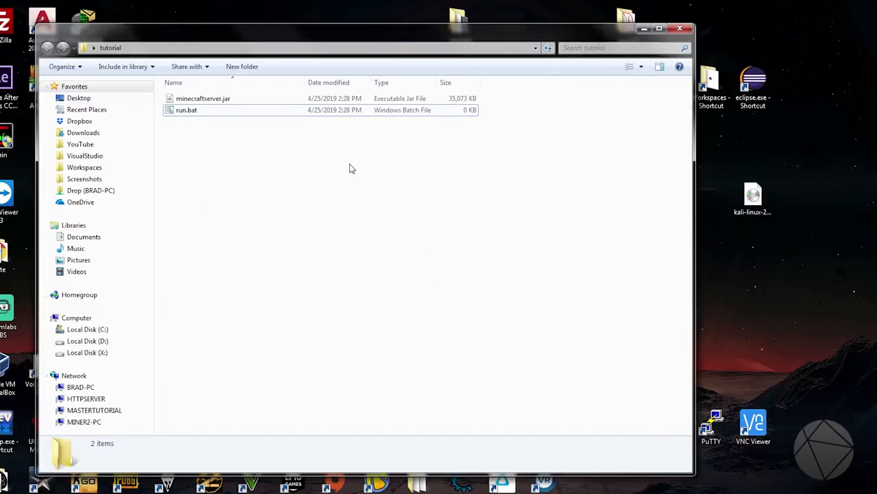
Make sure hiding extensions for known file types is turned off in the folder view options, and apply the settings.
{"action": "left_click", "coordinate": [62, 66]}
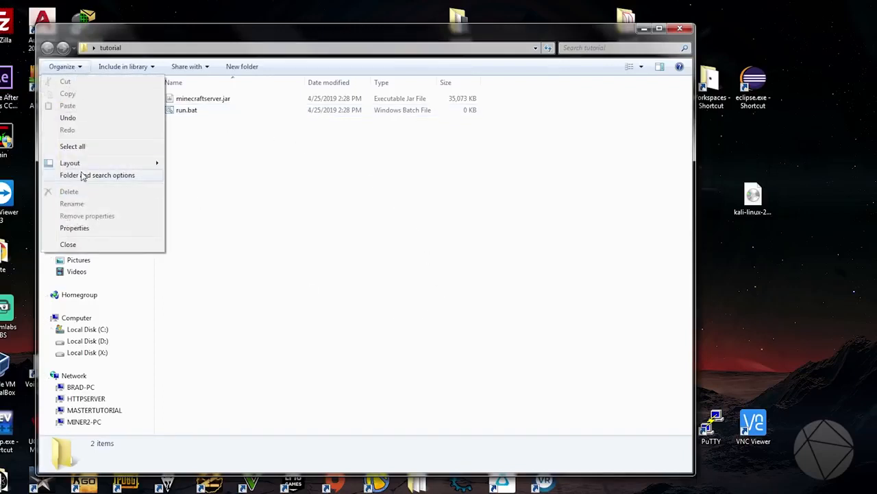
{"action": "left_click", "coordinate": [136, 177]}
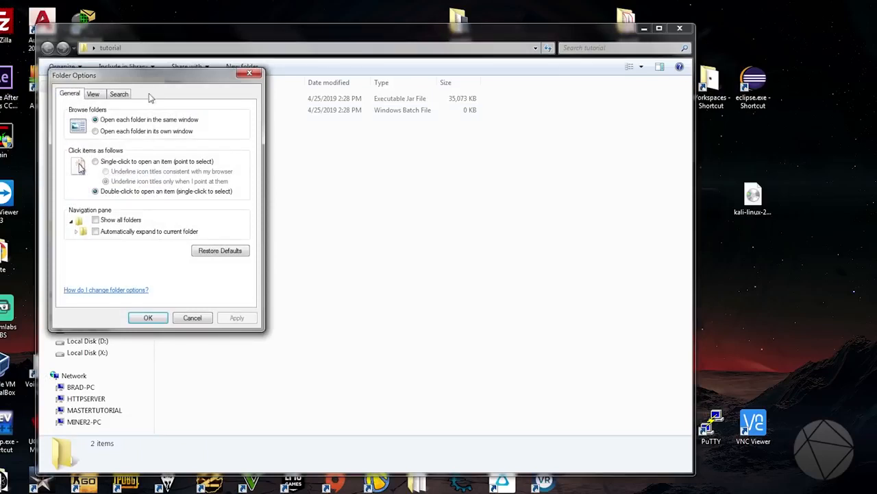
{"action": "left_click_drag", "start_coordinate": [151, 83], "coordinate": [357, 109]}
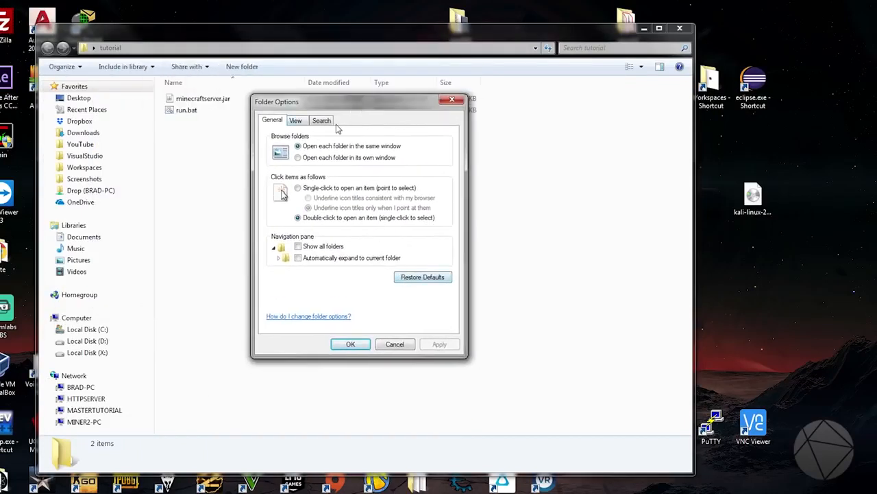
{"action": "left_click", "coordinate": [297, 122]}
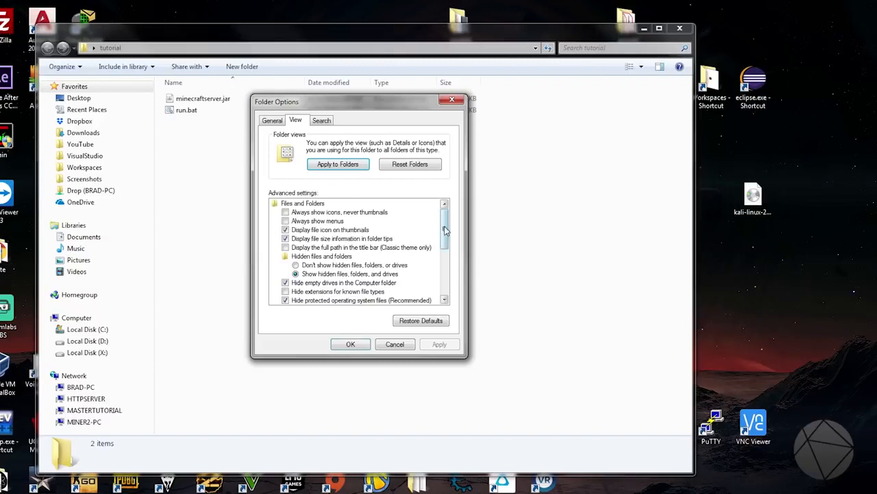
{"action": "left_click_drag", "start_coordinate": [444, 232], "coordinate": [450, 249]}
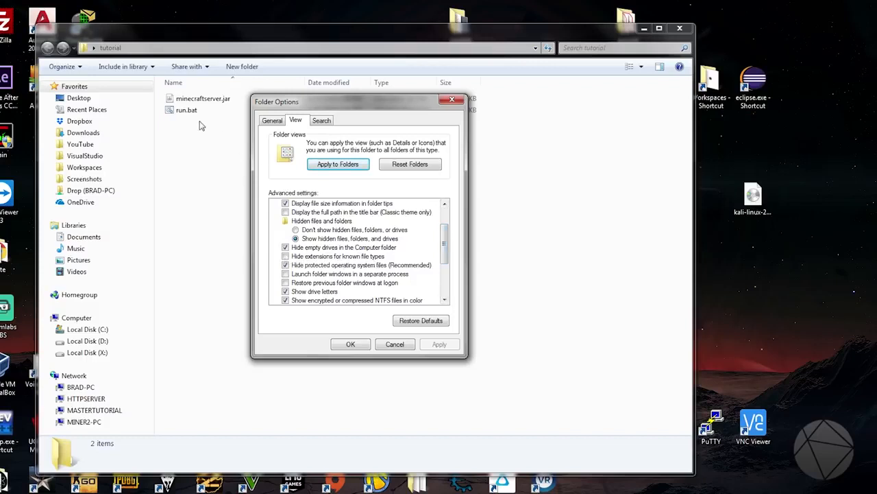
{"action": "left_click", "coordinate": [287, 255]}
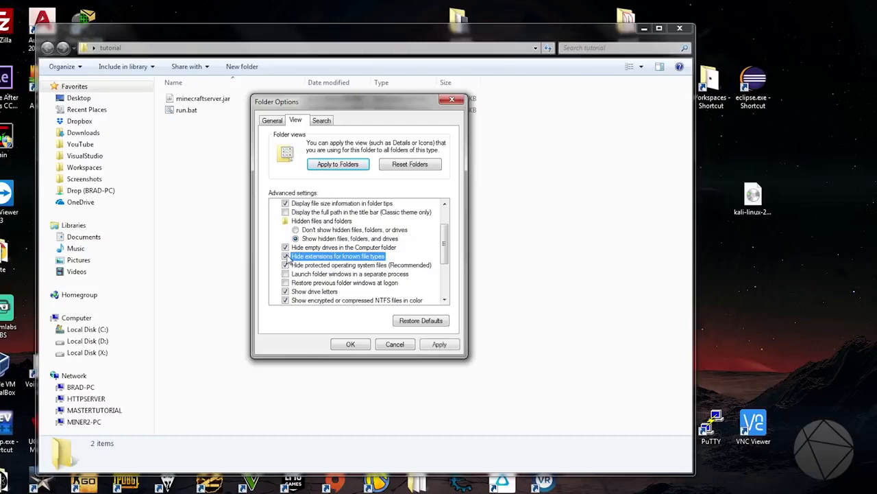
{"action": "left_click", "coordinate": [287, 255]}
{"action": "left_click", "coordinate": [431, 342]}
{"action": "left_click", "coordinate": [344, 343]}
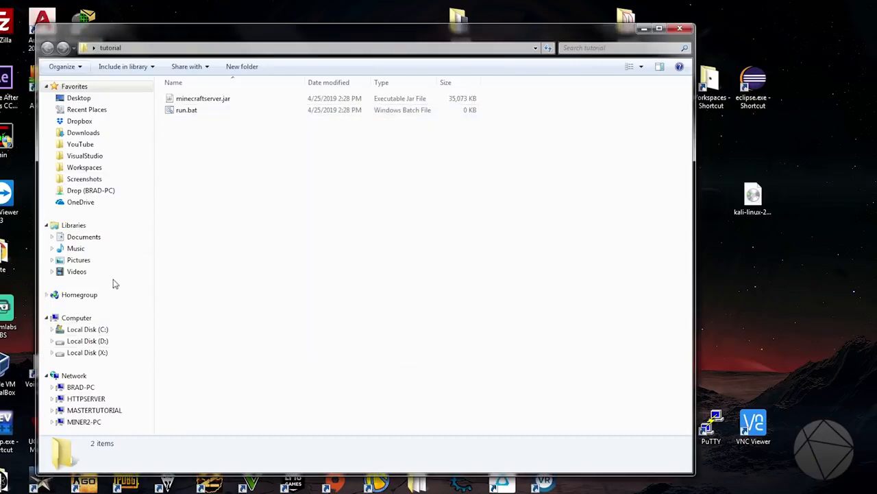
Open run.bat from the tutorial folder in Notepad++ and place its window beside the launch command on the server download page.
{"action": "right_click", "coordinate": [185, 114]}
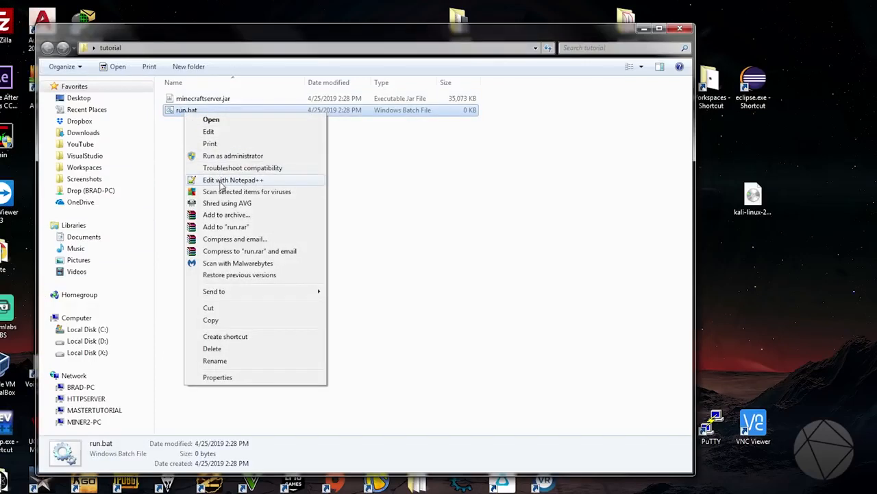
{"action": "left_click", "coordinate": [222, 181]}
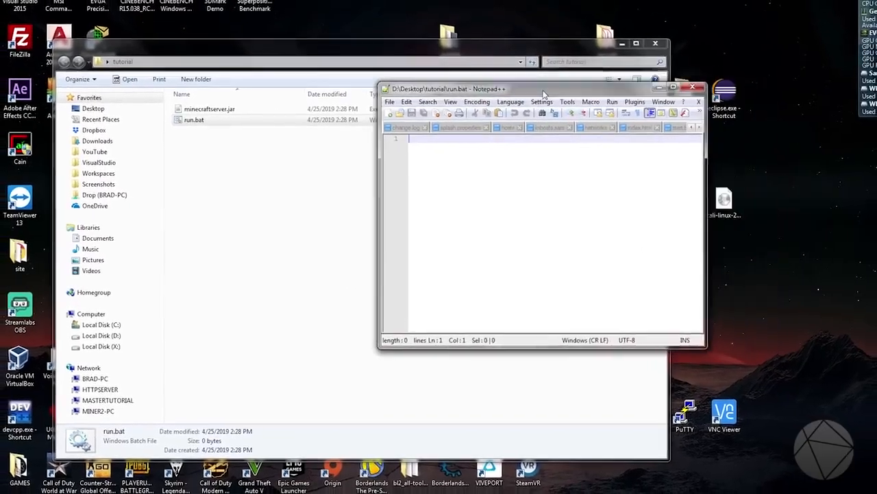
{"action": "left_click_drag", "start_coordinate": [543, 92], "coordinate": [302, 77]}
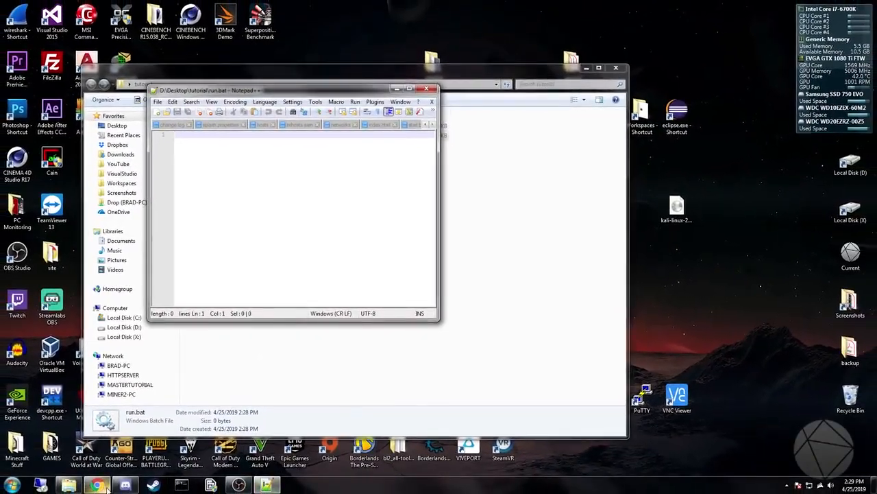
{"action": "left_click", "coordinate": [103, 486]}
{"action": "left_click", "coordinate": [269, 484]}
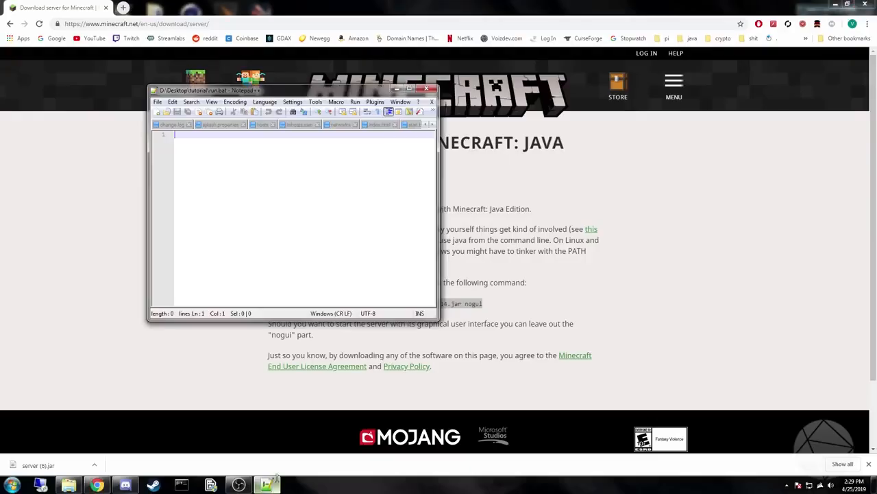
{"action": "left_click_drag", "start_coordinate": [379, 92], "coordinate": [762, 78]}
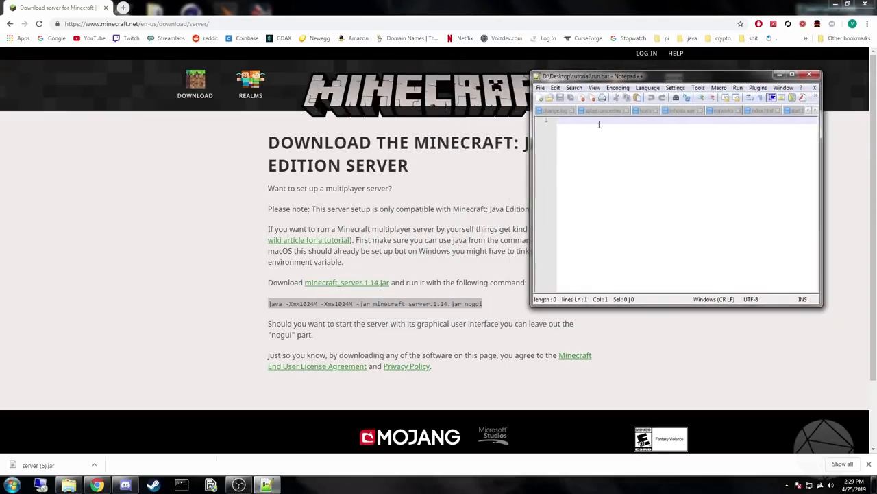
Copy the launch command java -Xmx1024M -Xms1024M -jar minecraft_server.1.14.jar nogui from the download page and paste it into run.bat.
{"action": "triple_click", "coordinate": [337, 302]}
{"action": "right_click", "coordinate": [337, 303]}
{"action": "left_click", "coordinate": [351, 308]}
{"action": "left_click", "coordinate": [267, 484]}
{"action": "right_click", "coordinate": [710, 152]}
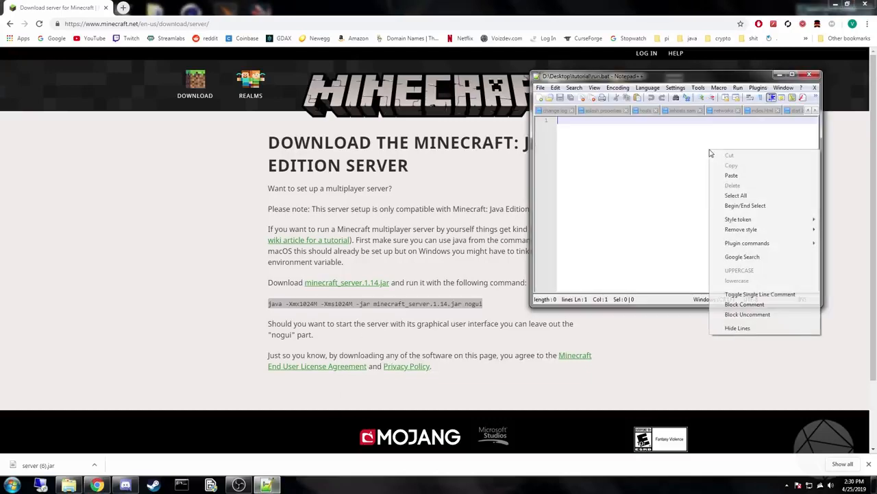
{"action": "left_click", "coordinate": [730, 176]}
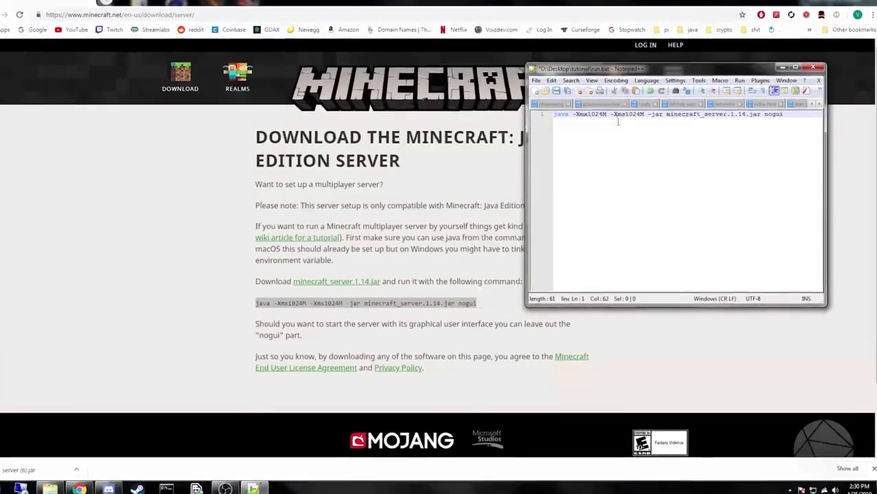
Check the jar's file name in the tutorial folder and change the jar name in the run.bat command to minecraftserver.jar.
{"action": "left_click", "coordinate": [701, 114]}
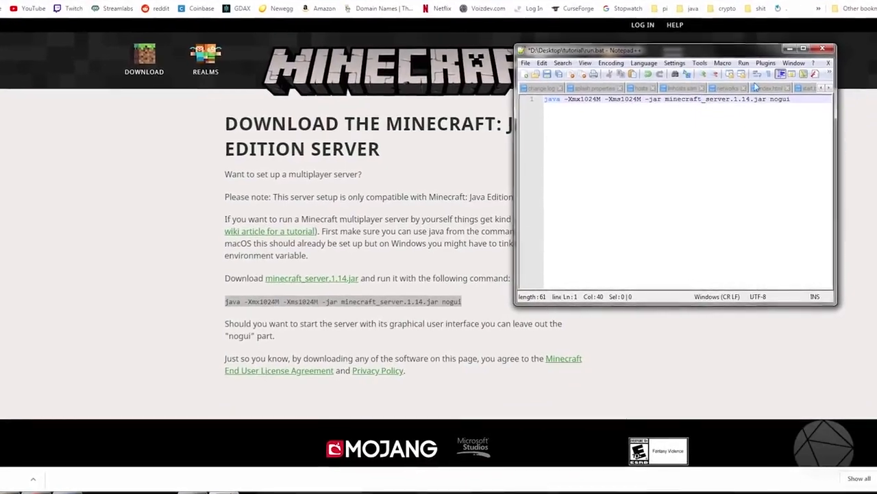
{"action": "left_click_drag", "start_coordinate": [665, 98], "coordinate": [775, 84]}
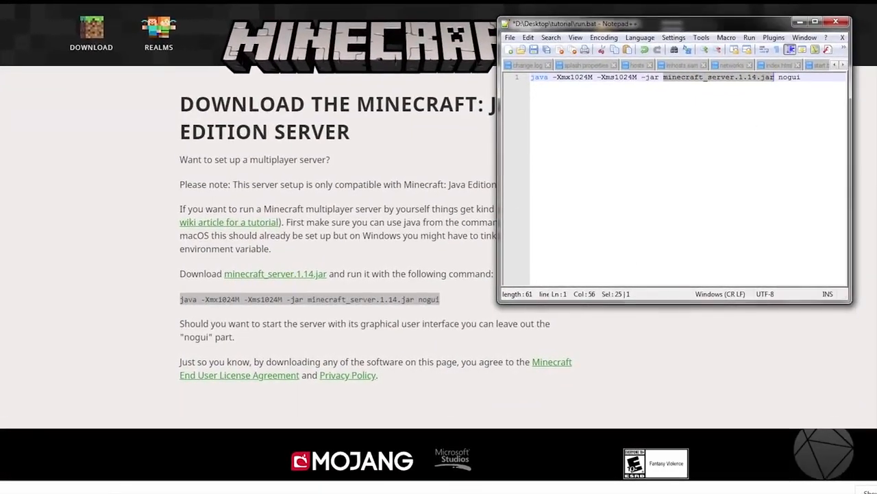
{"action": "key", "text": "alt+Tab"}
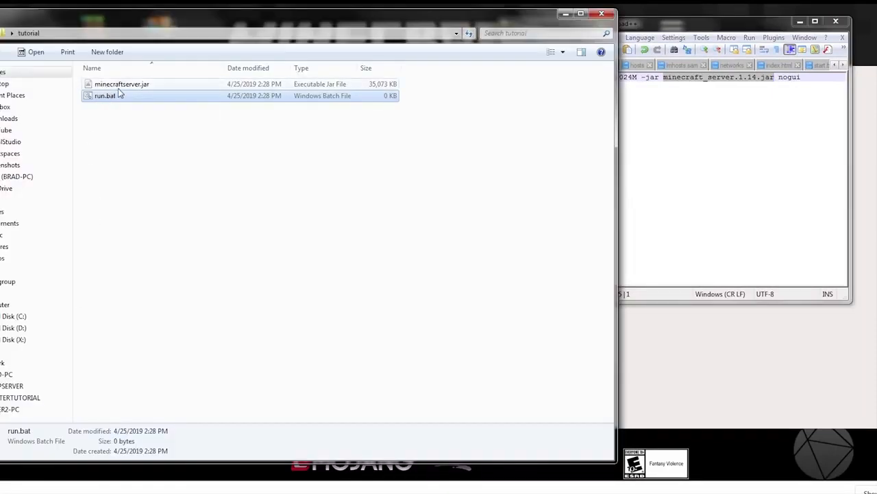
{"action": "left_click", "coordinate": [582, 15]}
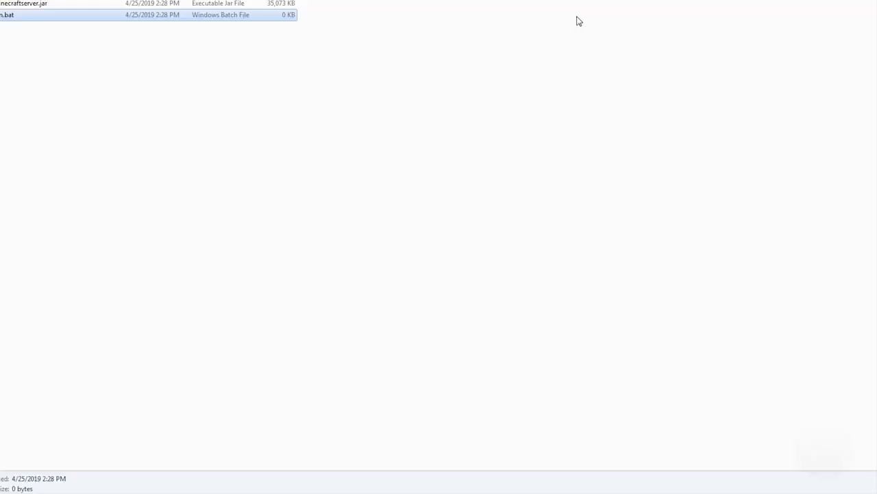
{"action": "left_click_drag", "start_coordinate": [654, 0], "coordinate": [488, 0]}
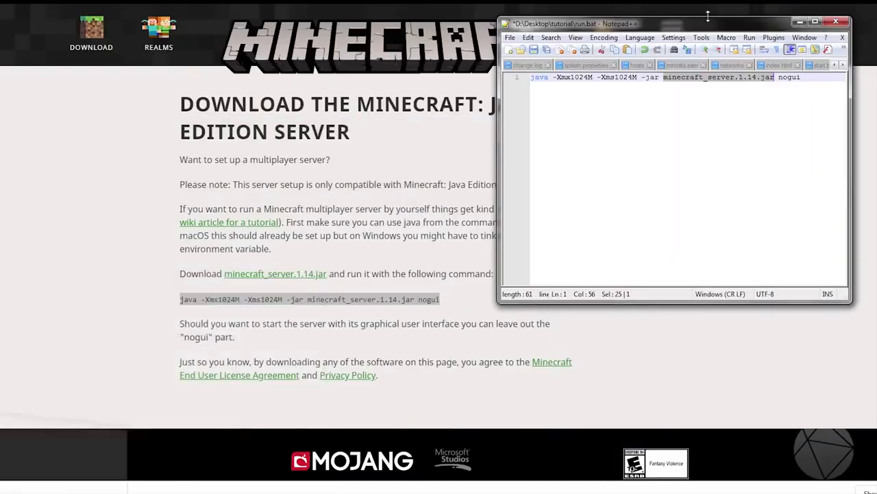
{"action": "left_click", "coordinate": [708, 80]}
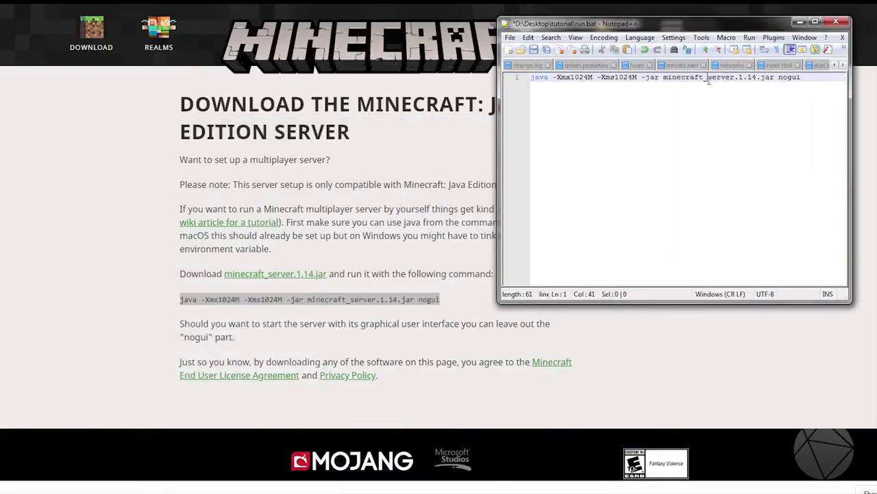
{"action": "key", "text": "BackSpace"}
{"action": "left_click_drag", "start_coordinate": [753, 78], "coordinate": [730, 77]}
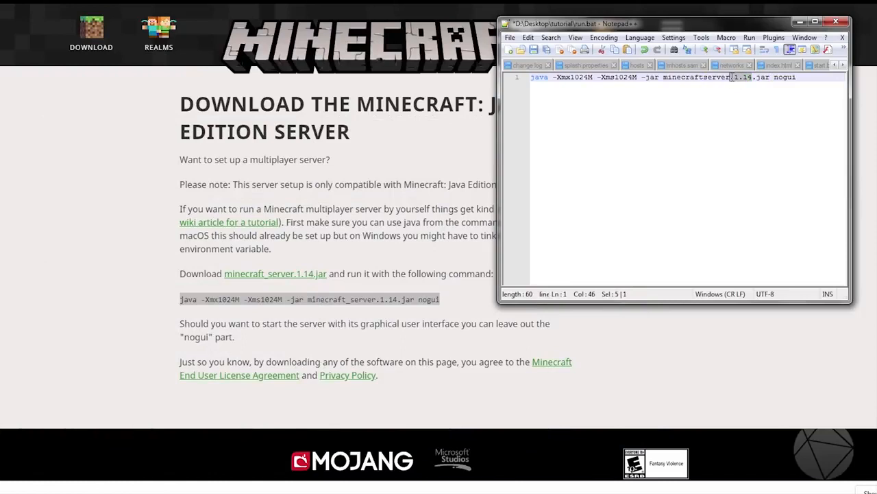
{"action": "key", "text": "BackSpace"}
{"action": "left_click_drag", "start_coordinate": [663, 79], "coordinate": [749, 83]}
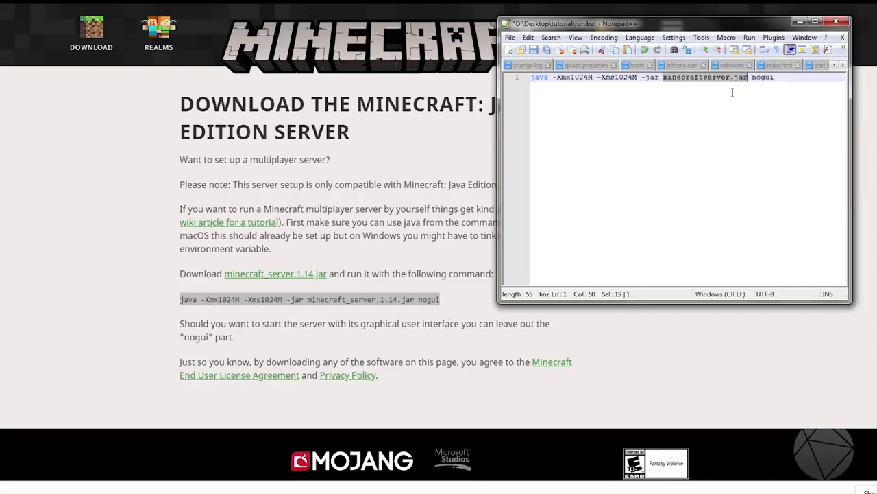
{"action": "left_click", "coordinate": [753, 80]}
Save run.bat, close Notepad++, and run the batch file from the tutorial folder.
{"action": "left_click", "coordinate": [199, 329]}
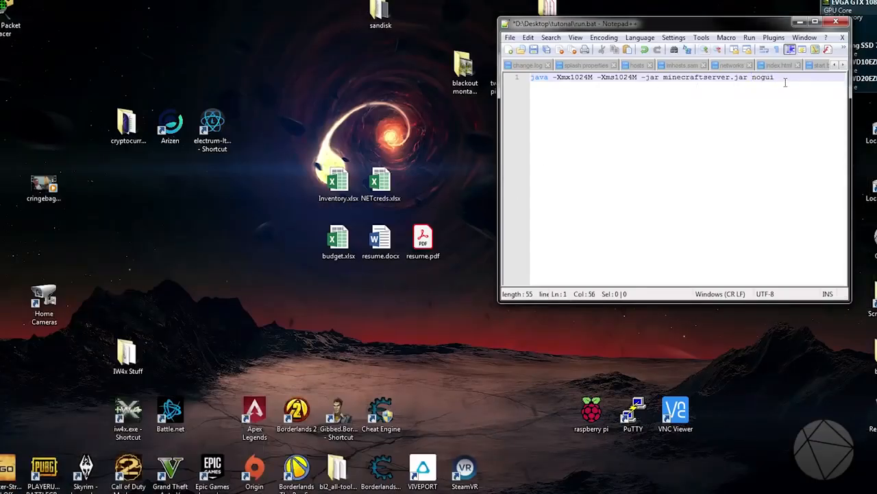
{"action": "left_click", "coordinate": [534, 50]}
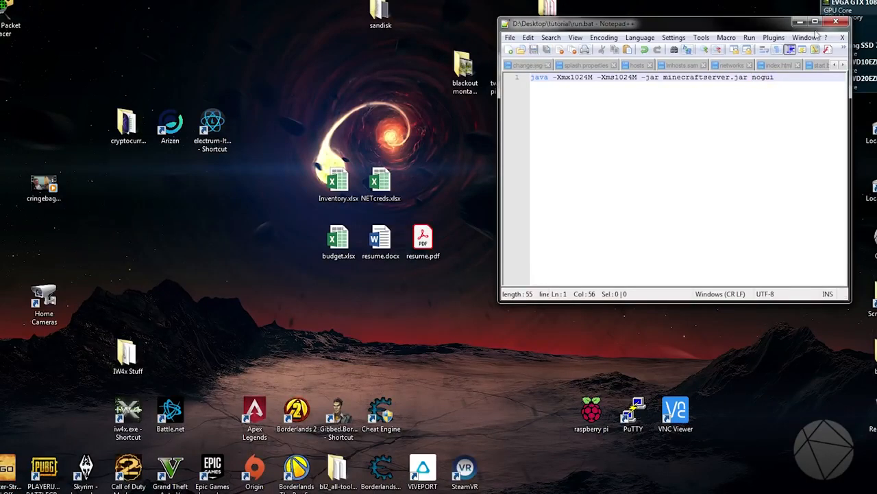
{"action": "left_click", "coordinate": [836, 25]}
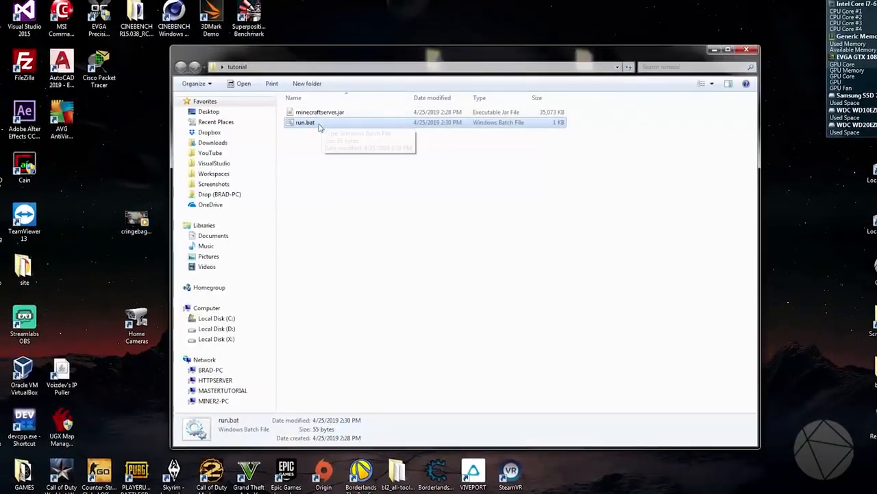
{"action": "double_click", "coordinate": [304, 124]}
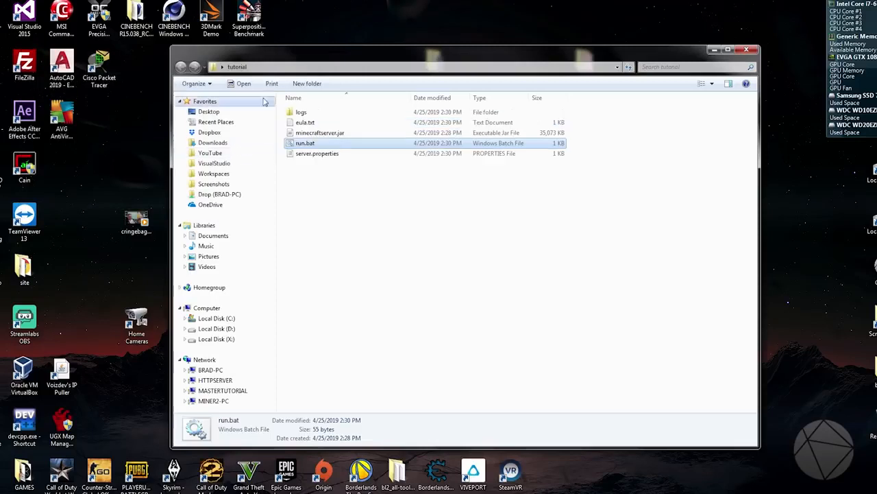
Open eula.txt from the tutorial folder in Notepad++, set eula=true, save the file and close the editor.
{"action": "left_click", "coordinate": [314, 155]}
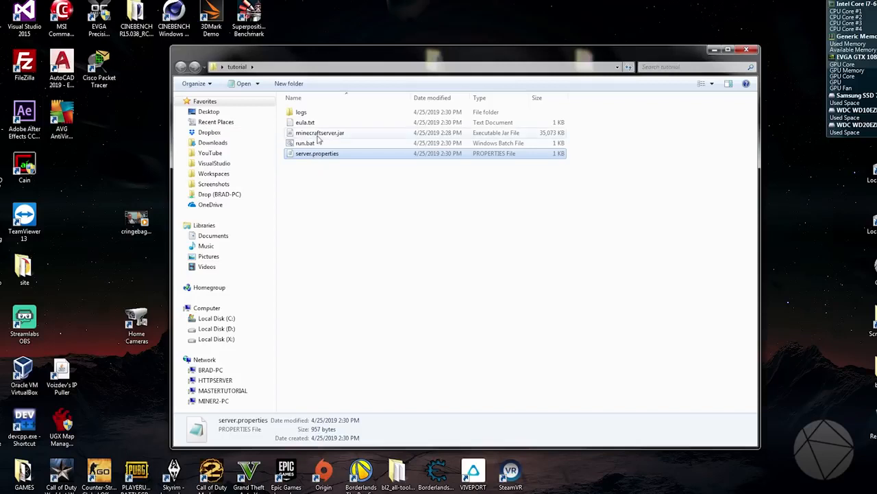
{"action": "left_click", "coordinate": [316, 125]}
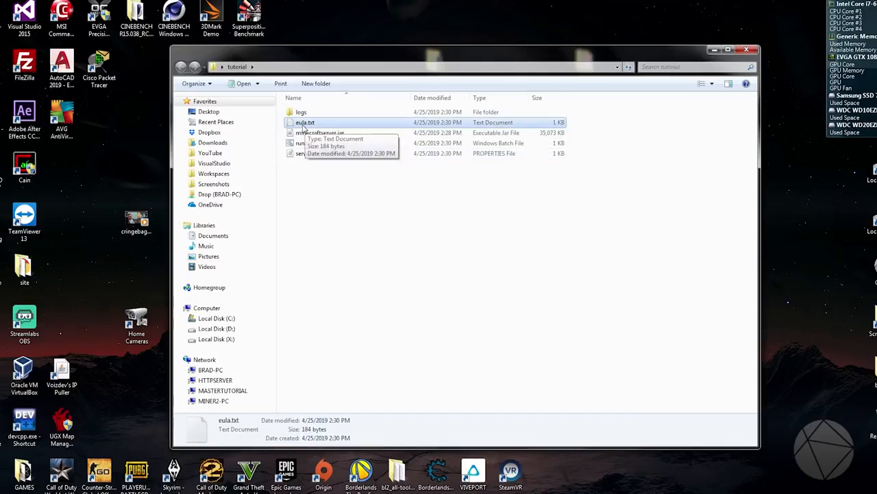
{"action": "right_click", "coordinate": [308, 125]}
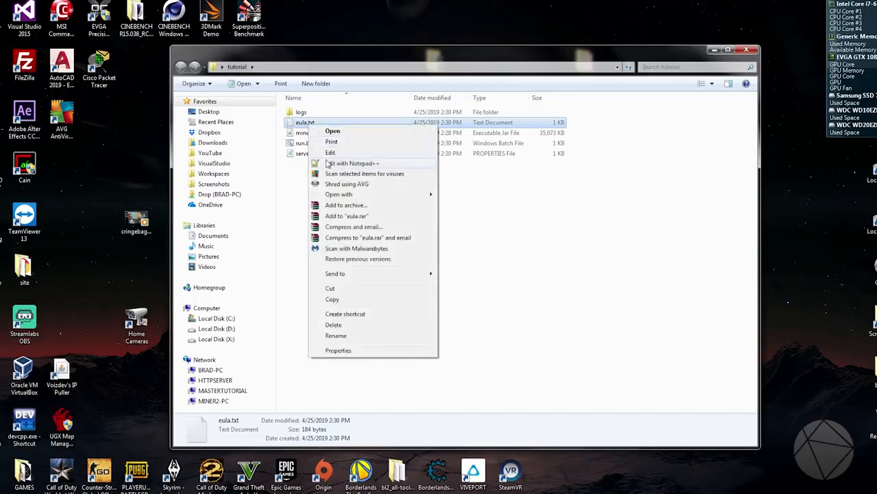
{"action": "left_click", "coordinate": [328, 163]}
{"action": "left_click_drag", "start_coordinate": [609, 139], "coordinate": [590, 141]}
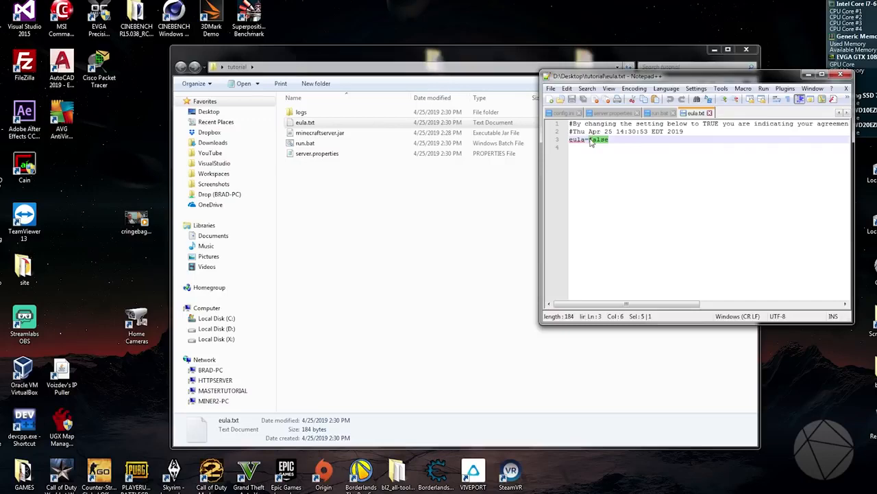
{"action": "type", "text": "true"}
{"action": "left_click", "coordinate": [574, 100]}
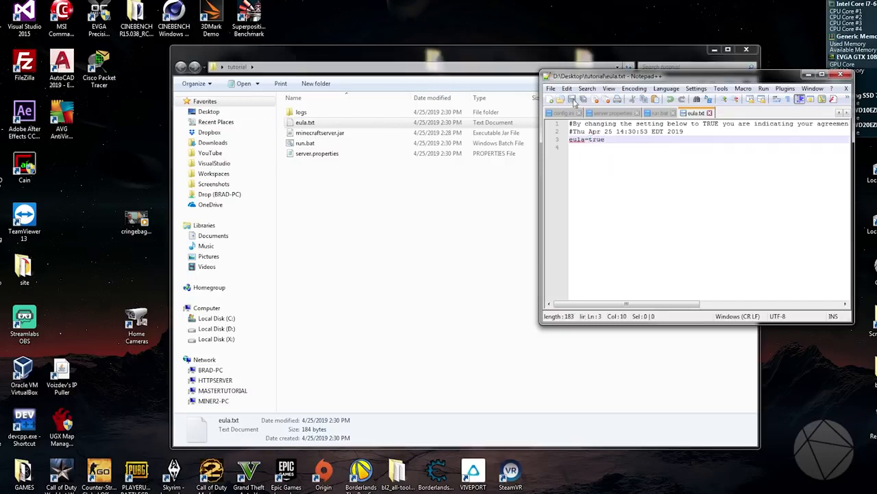
{"action": "left_click", "coordinate": [840, 74]}
Run run.bat again to start the server, and move the tutorial folder window clear of the server console.
{"action": "left_click", "coordinate": [305, 144]}
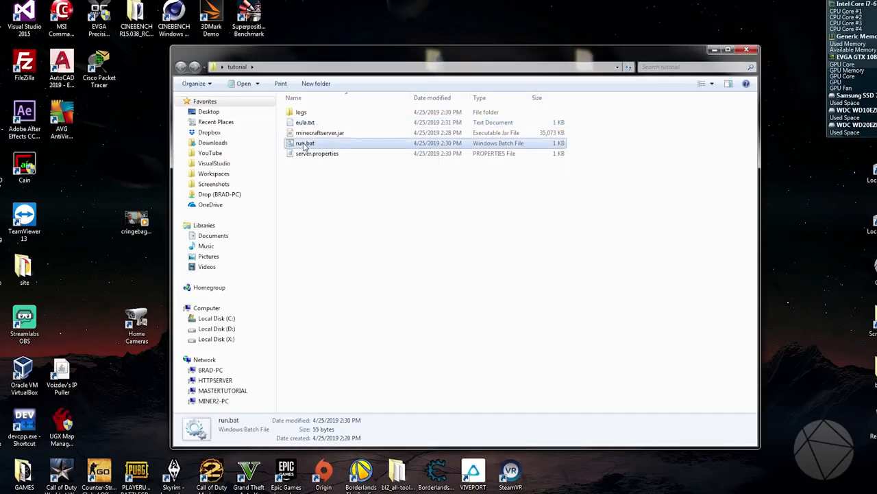
{"action": "double_click", "coordinate": [305, 144]}
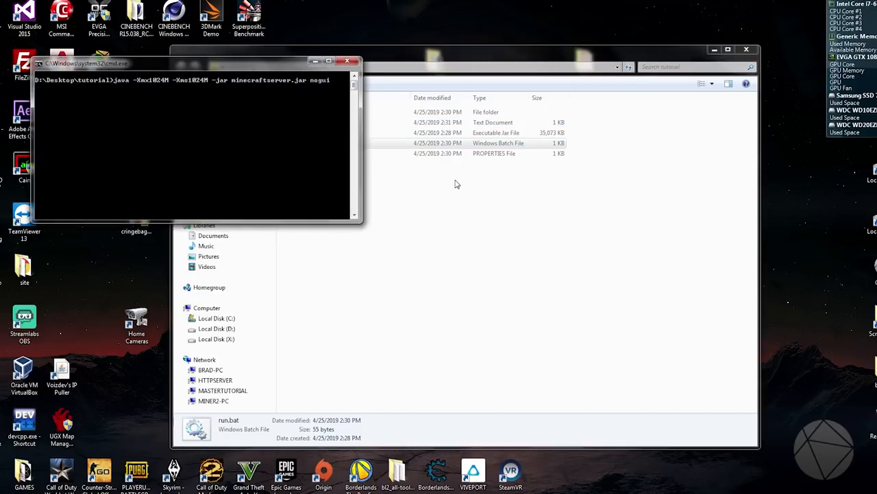
{"action": "left_click_drag", "start_coordinate": [462, 59], "coordinate": [584, 63]}
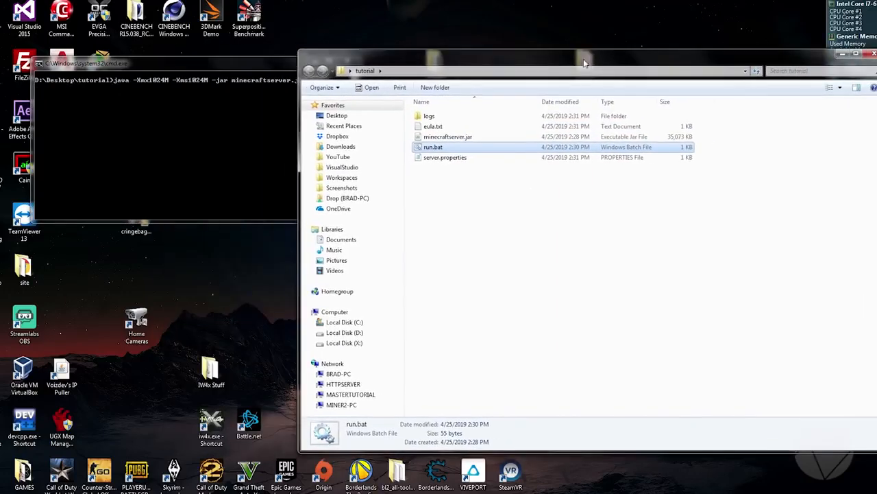
{"action": "left_click_drag", "start_coordinate": [382, 63], "coordinate": [468, 70]}
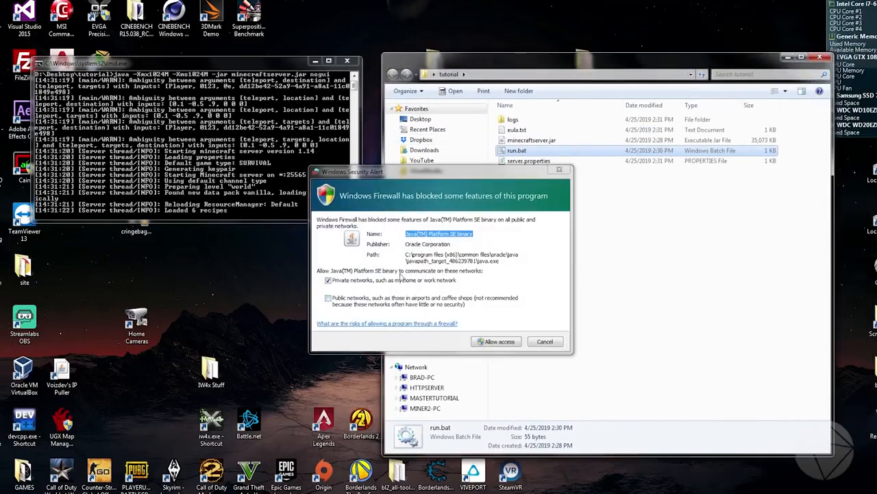
Allow Java through Windows Firewall on private networks and, once the server has finished loading, shut it down with the stop command.
{"action": "left_click", "coordinate": [495, 342]}
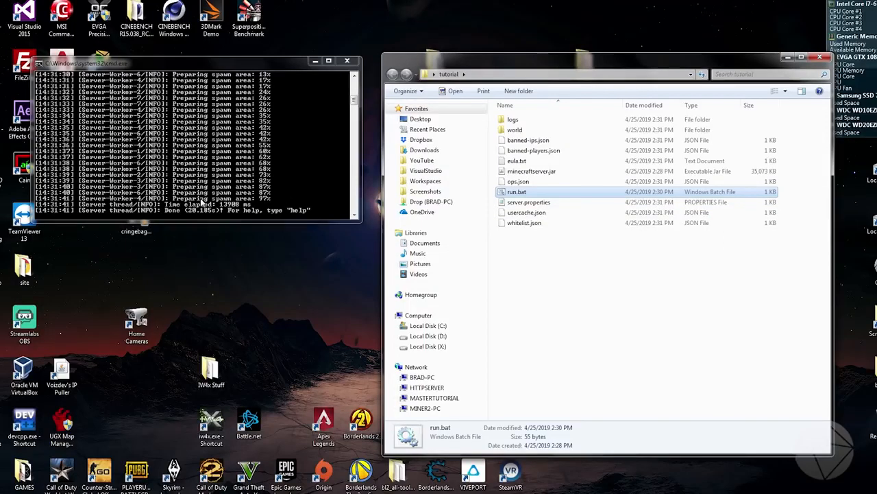
{"action": "left_click", "coordinate": [177, 209]}
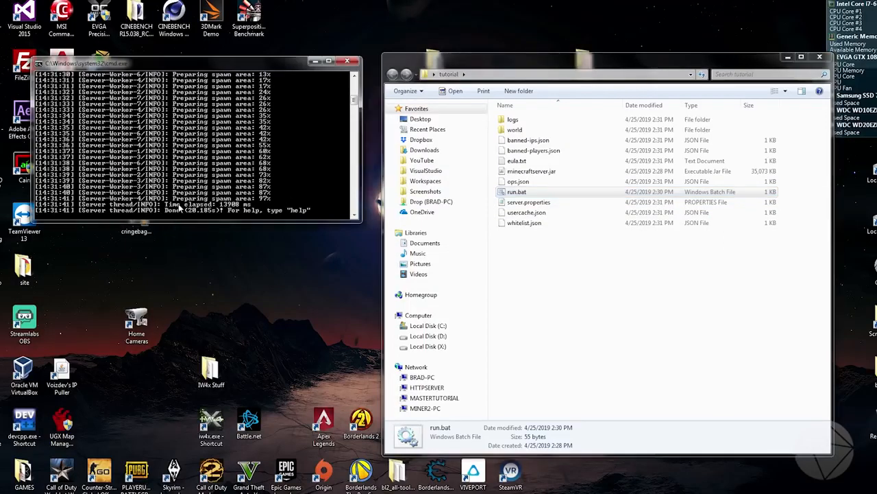
{"action": "type", "text": "stop"}
{"action": "key", "text": "Return"}
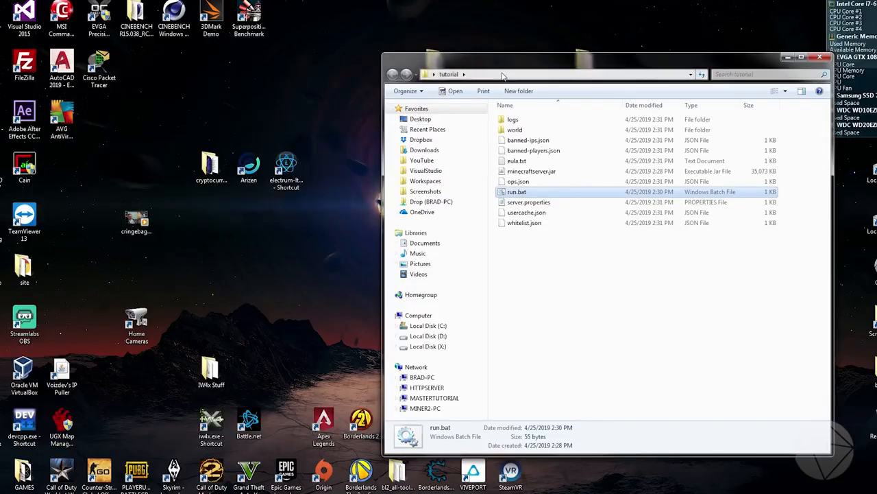
Open latest.log from the logs folder in Notepad++, look through it, close the editor and return to the tutorial folder.
{"action": "left_click_drag", "start_coordinate": [515, 63], "coordinate": [379, 59]}
{"action": "left_click", "coordinate": [379, 275]}
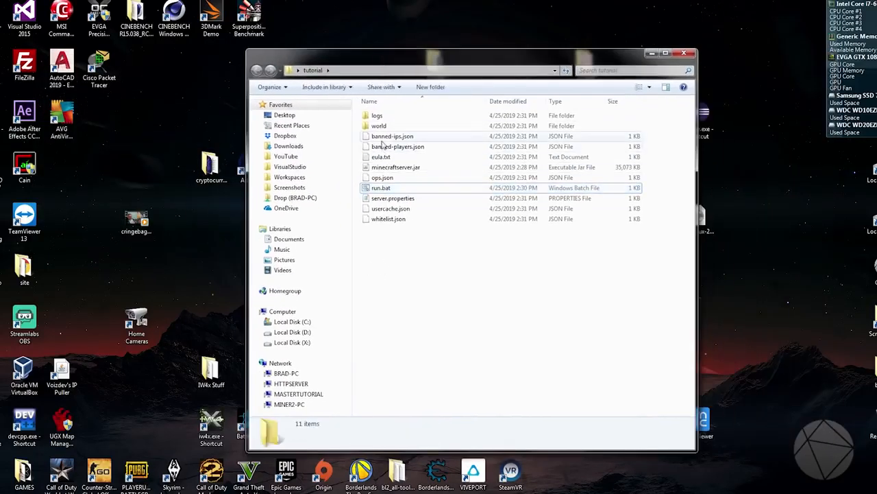
{"action": "double_click", "coordinate": [381, 117]}
{"action": "left_click", "coordinate": [384, 126]}
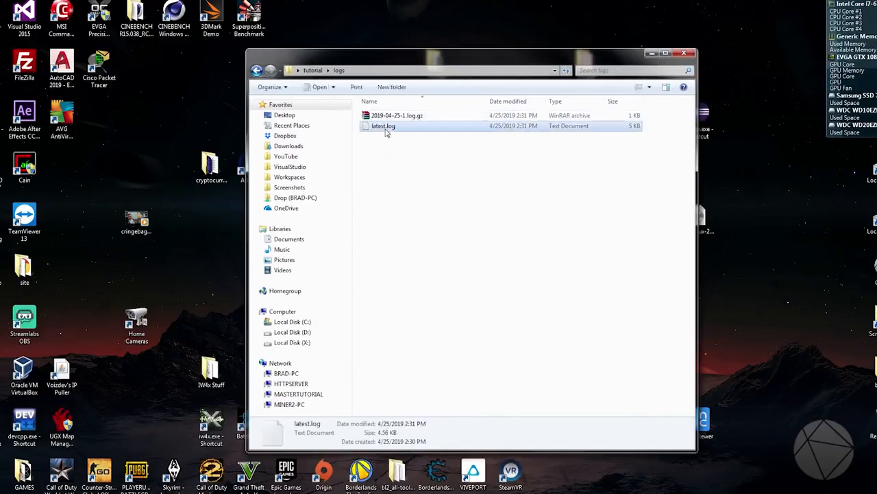
{"action": "right_click", "coordinate": [385, 128]}
{"action": "left_click", "coordinate": [404, 151]}
{"action": "scroll", "coordinate": [737, 185], "scroll_direction": "down", "scroll_amount": 10}
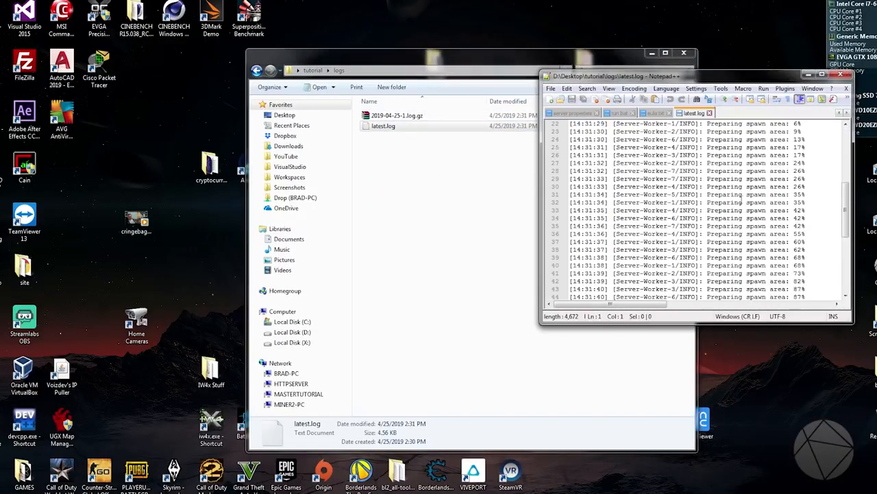
{"action": "scroll", "coordinate": [753, 214], "scroll_direction": "up", "scroll_amount": 10}
{"action": "scroll", "coordinate": [753, 214], "scroll_direction": "down", "scroll_amount": 14}
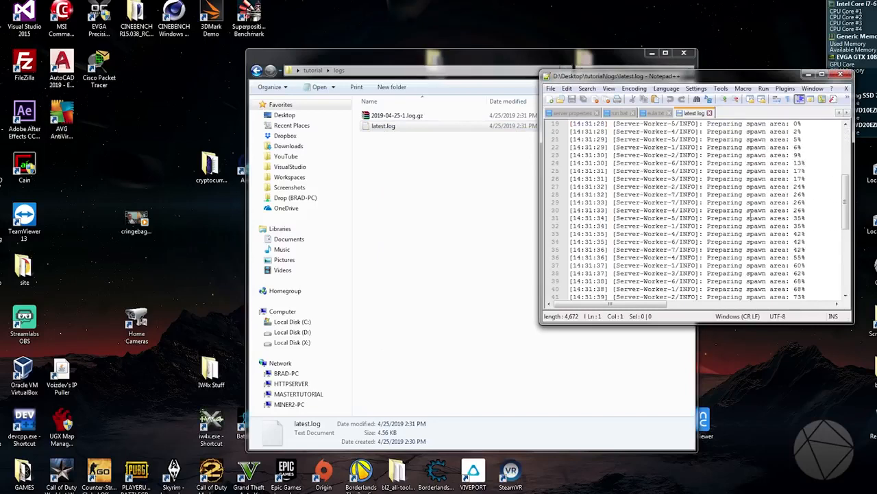
{"action": "scroll", "coordinate": [753, 214], "scroll_direction": "up", "scroll_amount": 8}
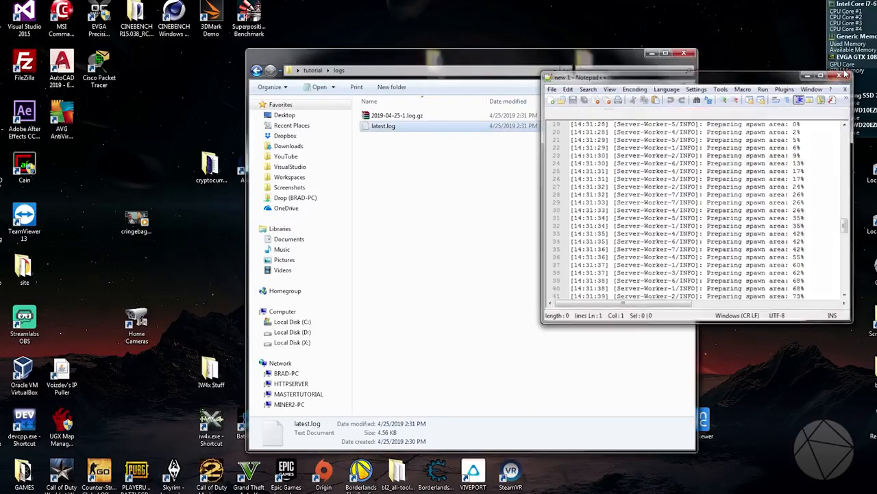
{"action": "left_click", "coordinate": [840, 74]}
{"action": "key", "text": "alt+Left"}
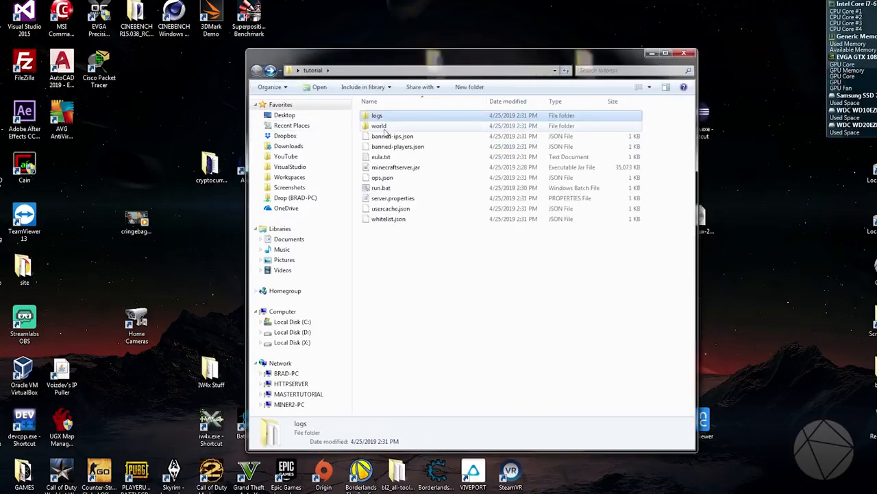
Go through the generated server files in the tutorial folder one by one, from the world folder down to whitelist.json.
{"action": "left_click", "coordinate": [384, 128]}
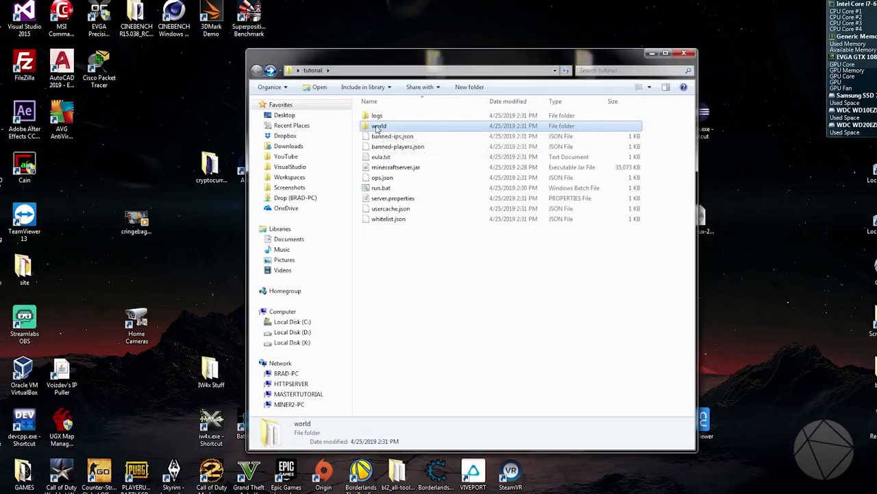
{"action": "left_click", "coordinate": [388, 136]}
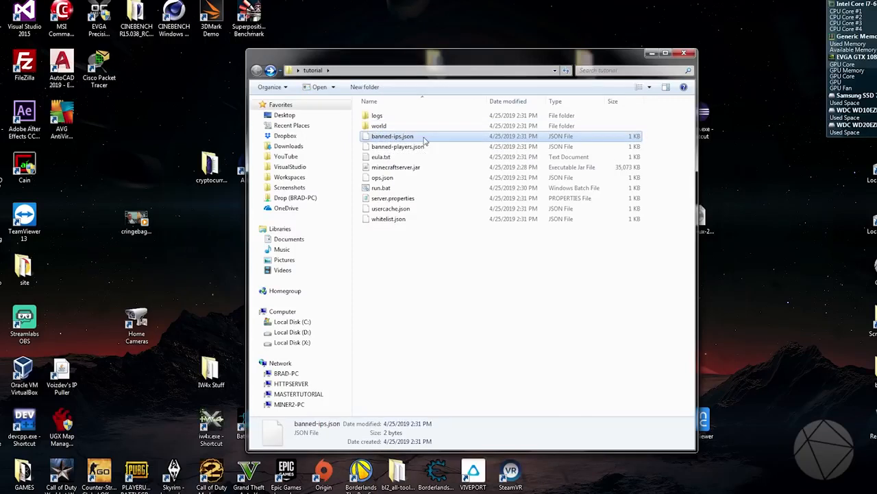
{"action": "left_click", "coordinate": [429, 150]}
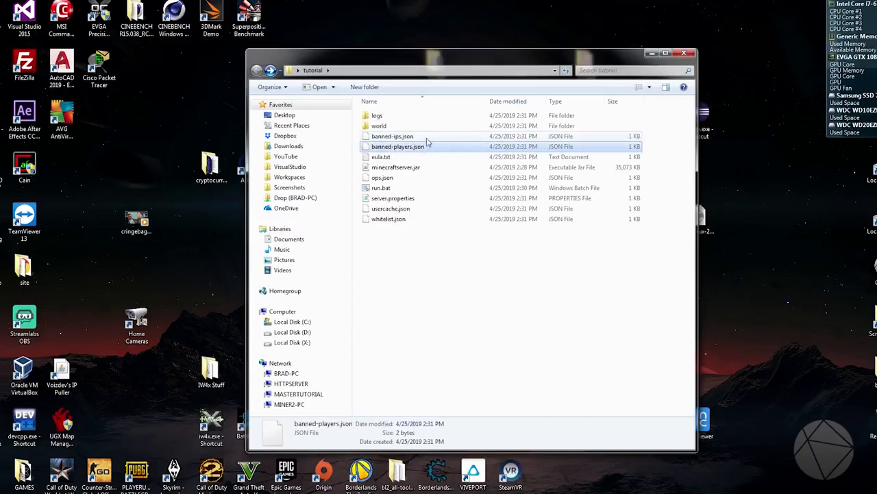
{"action": "left_click", "coordinate": [426, 139]}
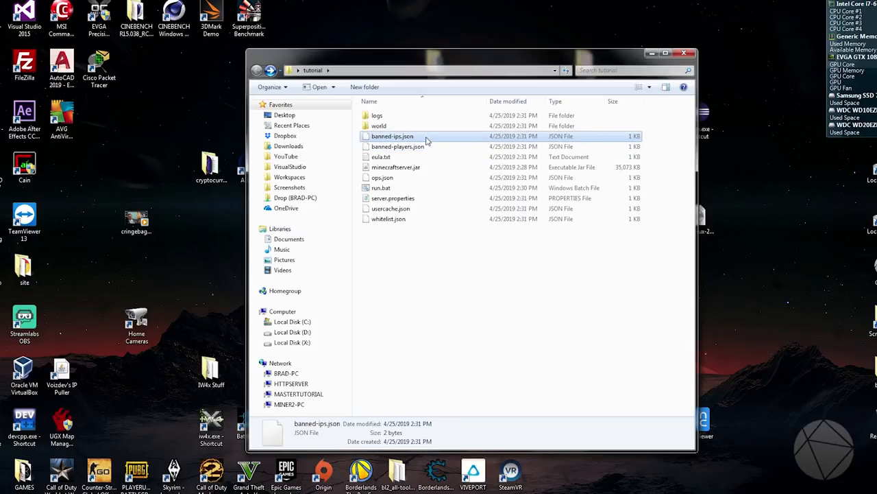
{"action": "left_click", "coordinate": [415, 158]}
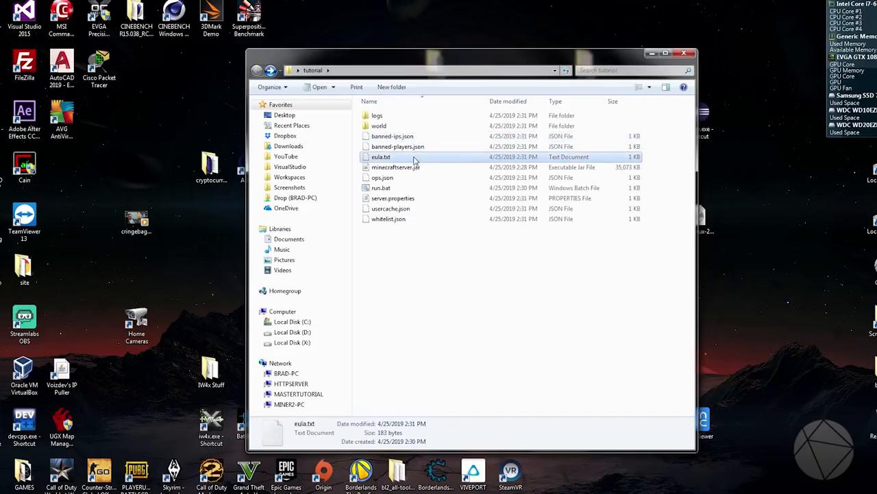
{"action": "left_click", "coordinate": [415, 170]}
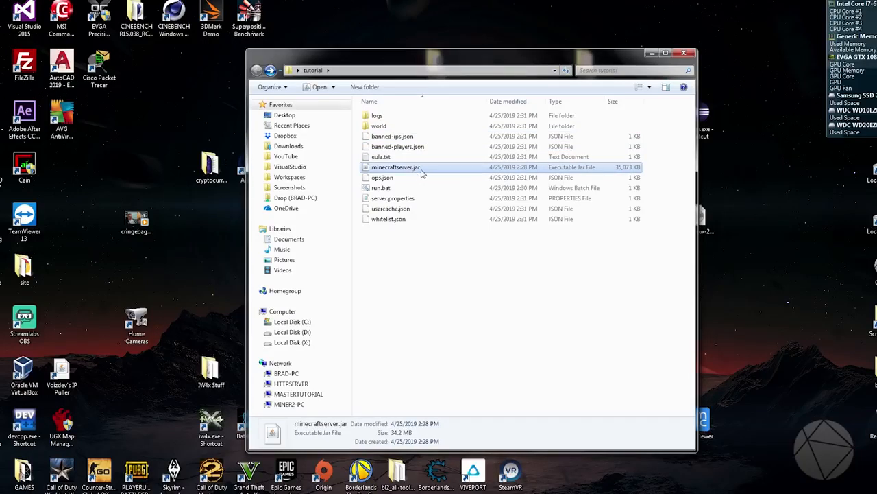
{"action": "left_click", "coordinate": [407, 179]}
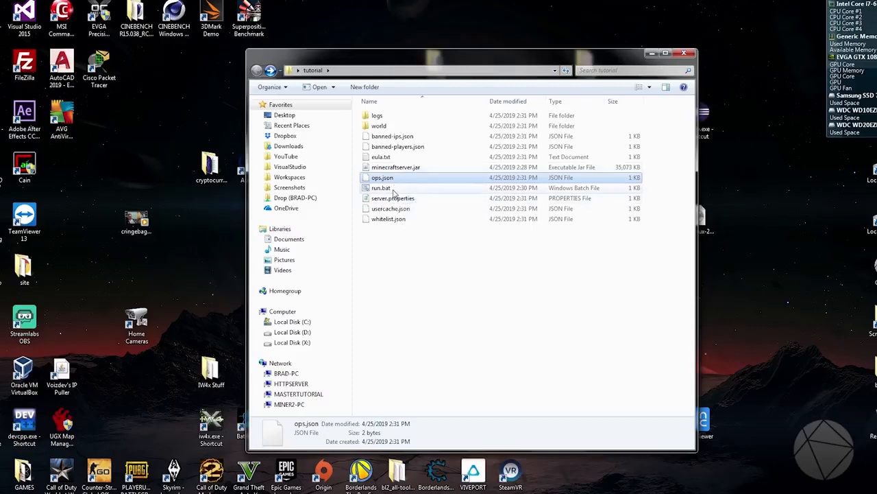
{"action": "left_click", "coordinate": [394, 191]}
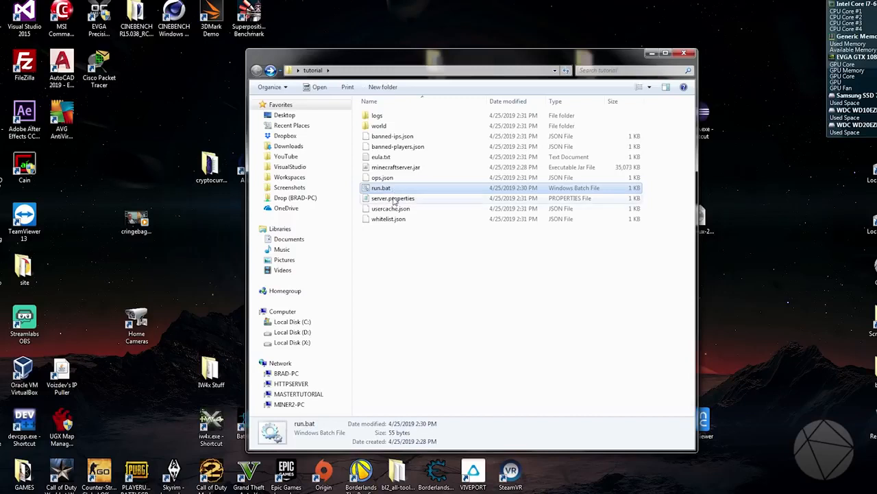
{"action": "left_click", "coordinate": [397, 198]}
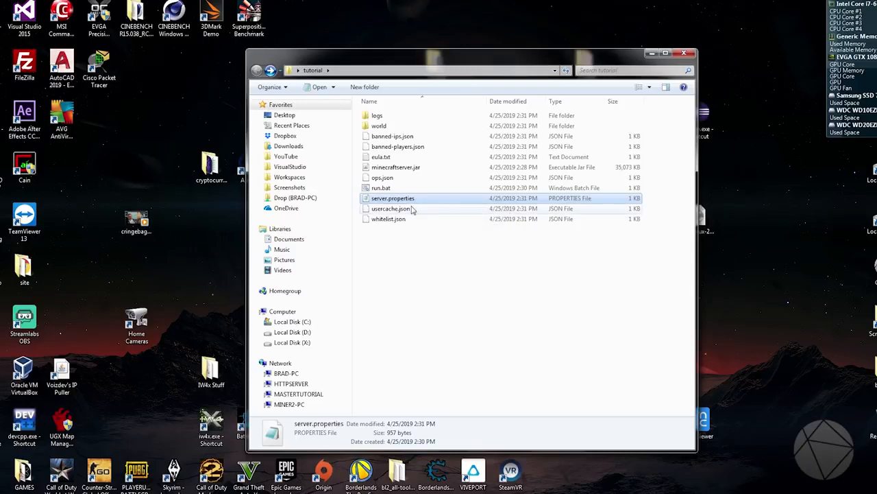
{"action": "left_click", "coordinate": [409, 211]}
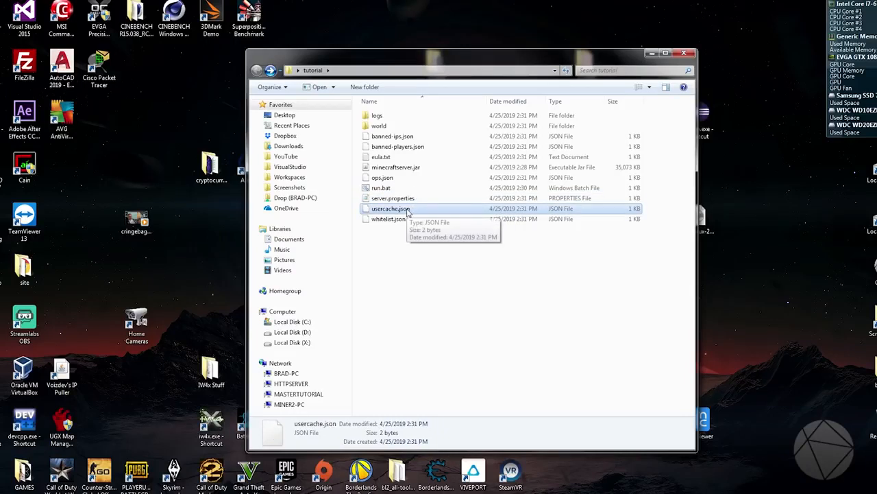
{"action": "left_click", "coordinate": [408, 221]}
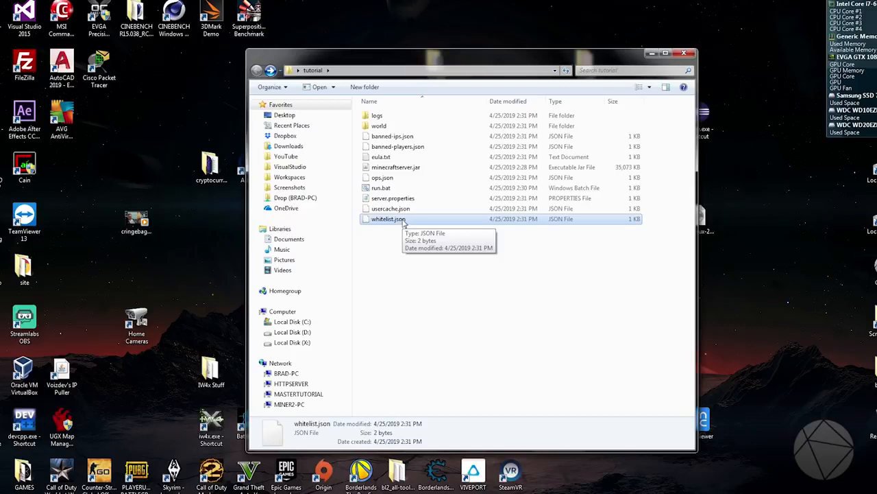
Open server.properties in Notepad++ and review the spawn-protection, max-tick-time, query.port and generator-settings lines.
{"action": "right_click", "coordinate": [408, 200]}
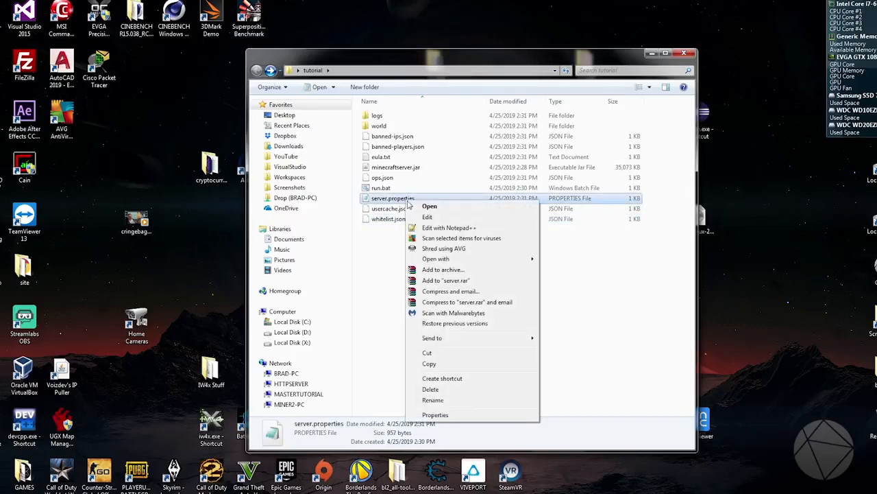
{"action": "left_click", "coordinate": [426, 227]}
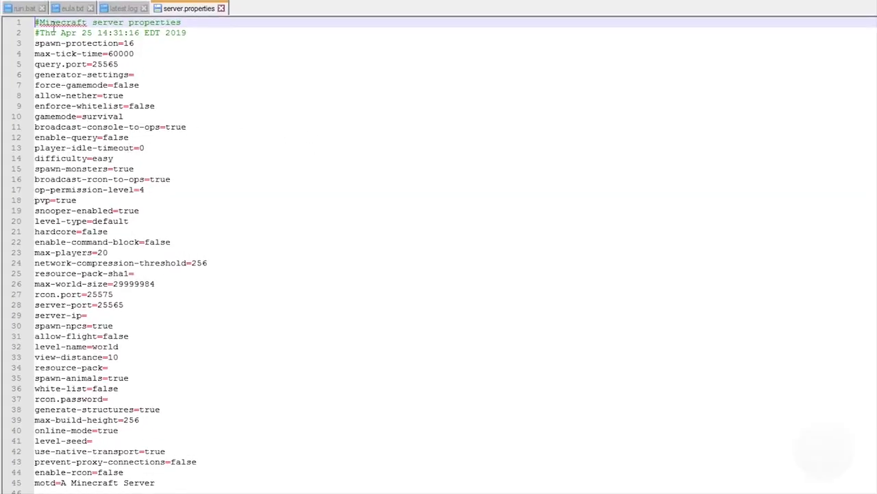
{"action": "left_click", "coordinate": [93, 45]}
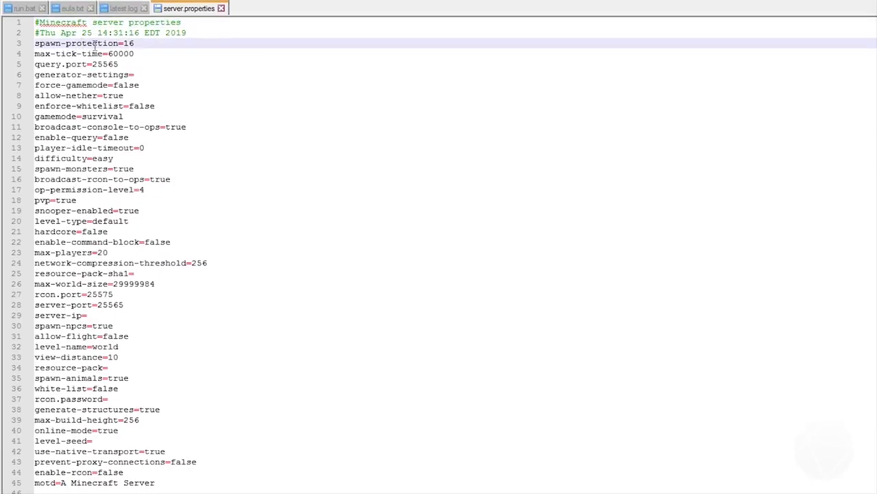
{"action": "left_click", "coordinate": [142, 55]}
{"action": "left_click_drag", "start_coordinate": [136, 55], "coordinate": [108, 55]}
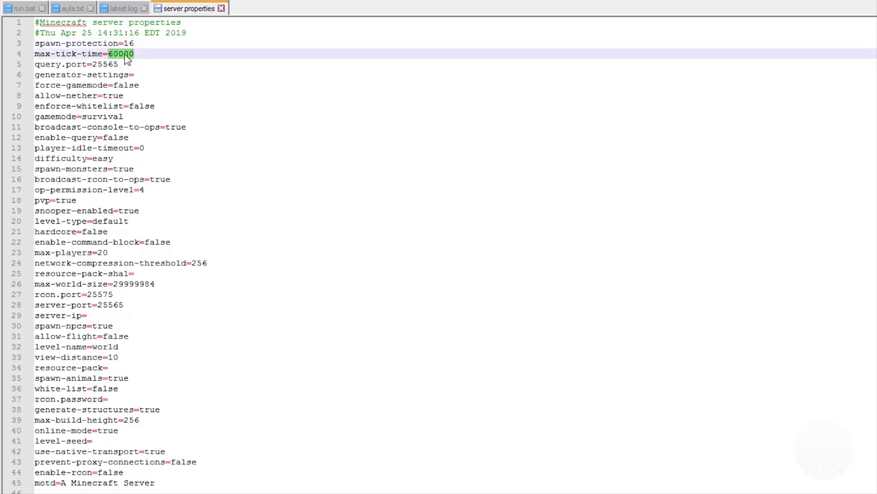
{"action": "left_click", "coordinate": [140, 55]}
{"action": "left_click_drag", "start_coordinate": [140, 56], "coordinate": [108, 56]}
{"action": "left_click", "coordinate": [135, 63]}
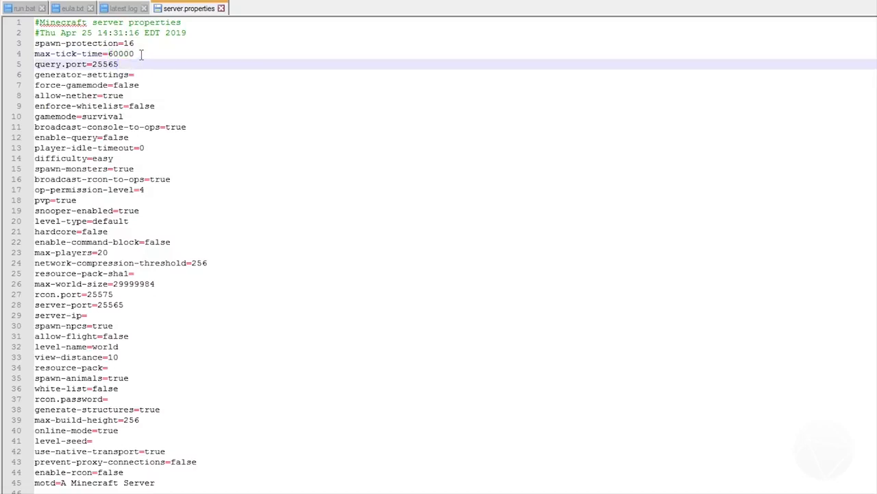
{"action": "left_click", "coordinate": [141, 54]}
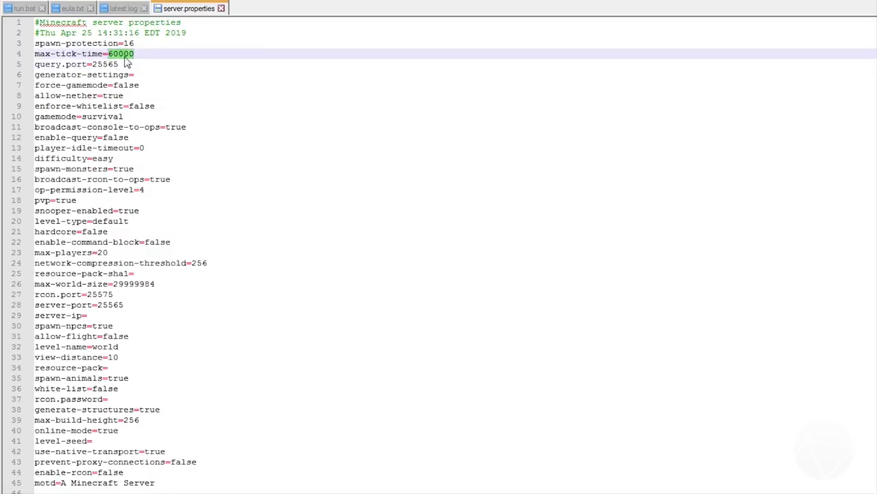
{"action": "left_click", "coordinate": [120, 64]}
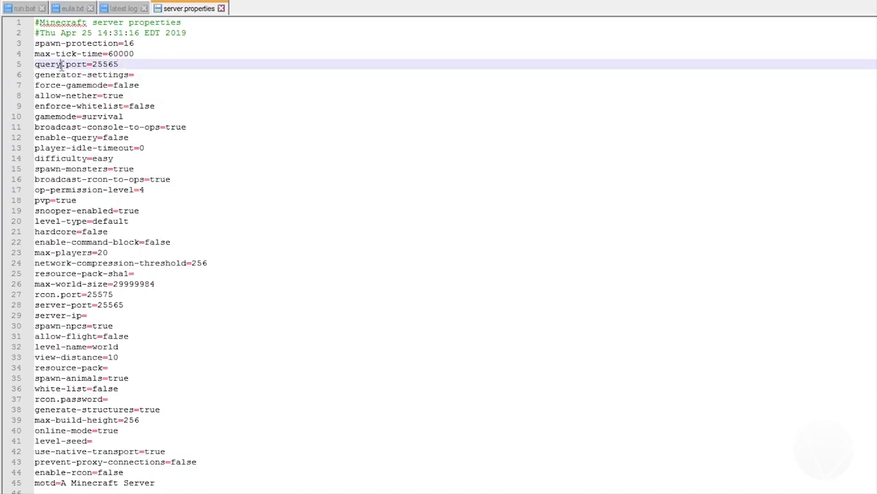
{"action": "left_click", "coordinate": [113, 74]}
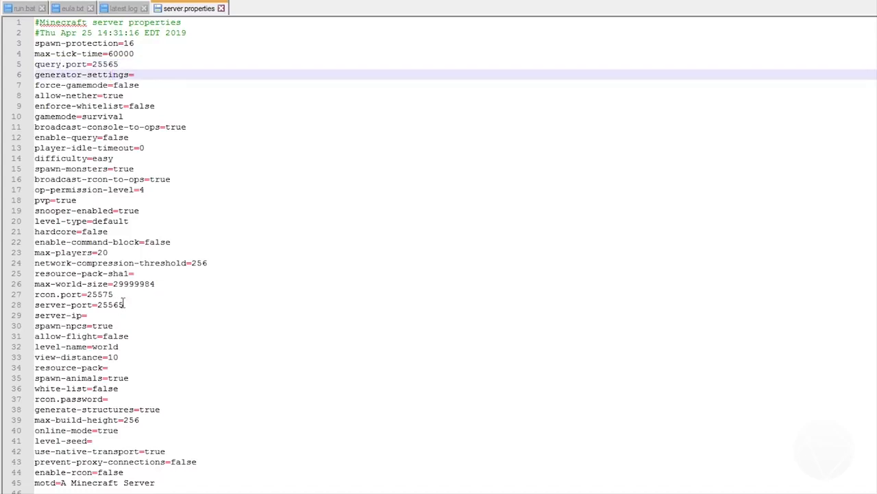
Examine the server-port line in server.properties, highlighting its port value.
{"action": "left_click_drag", "start_coordinate": [123, 304], "coordinate": [34, 304]}
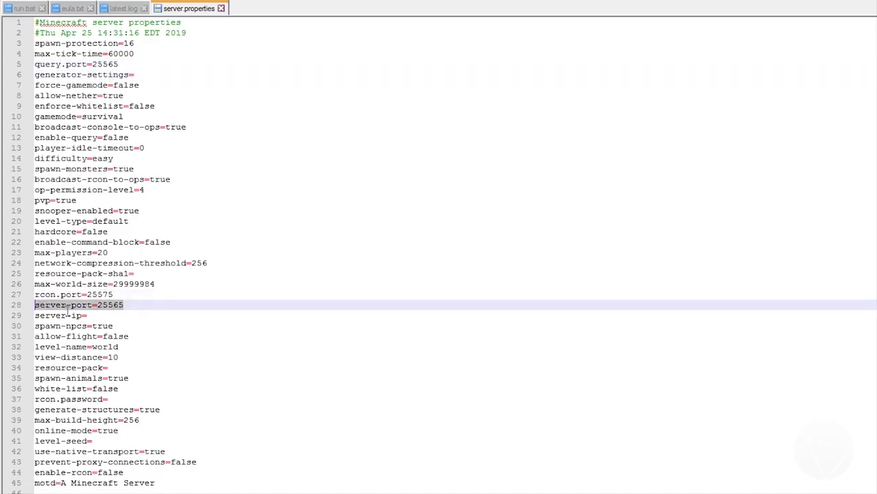
{"action": "left_click", "coordinate": [100, 306]}
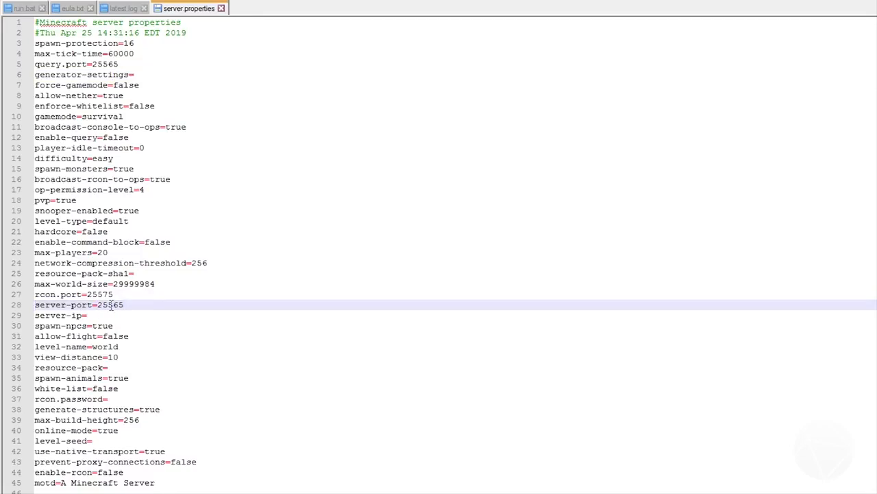
{"action": "left_click_drag", "start_coordinate": [122, 306], "coordinate": [98, 308]}
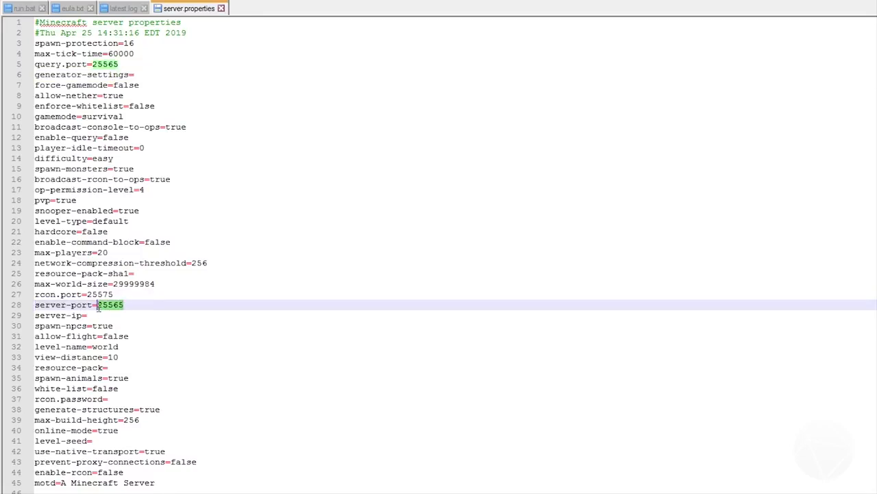
{"action": "left_click", "coordinate": [135, 304]}
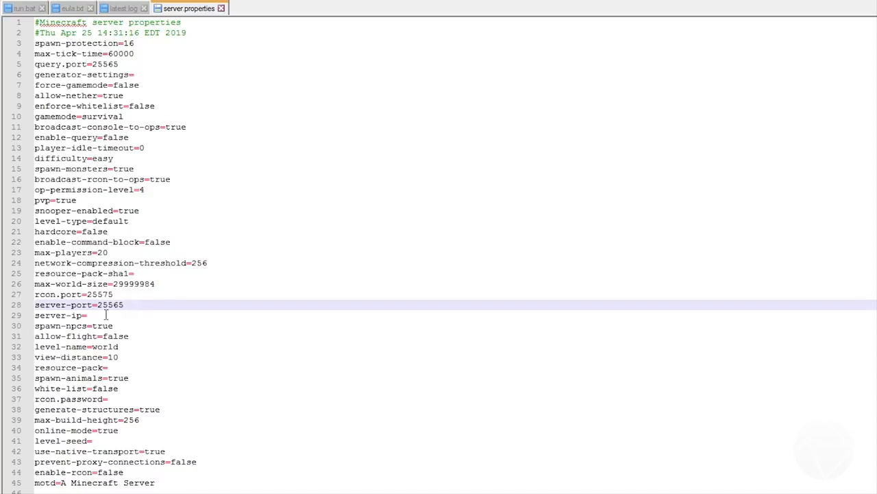
Review the server-ip, allow-flight and level-name lines, and compare the level name with the world folder in the tutorial folder.
{"action": "left_click", "coordinate": [107, 315]}
{"action": "left_click", "coordinate": [67, 336]}
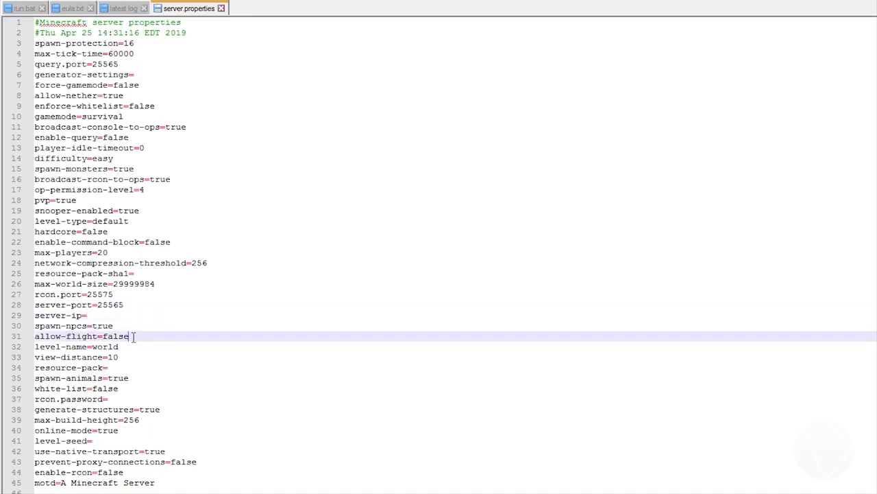
{"action": "left_click", "coordinate": [122, 346]}
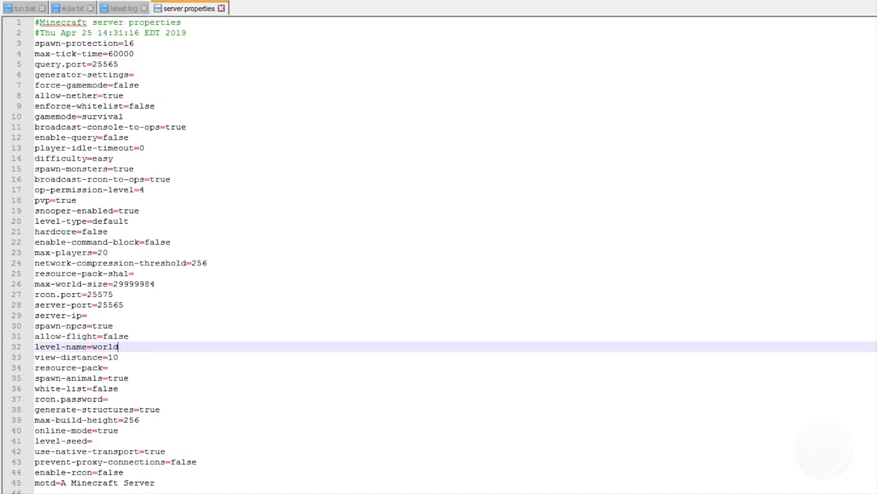
{"action": "double_click", "coordinate": [113, 346]}
{"action": "key", "text": "alt+Tab"}
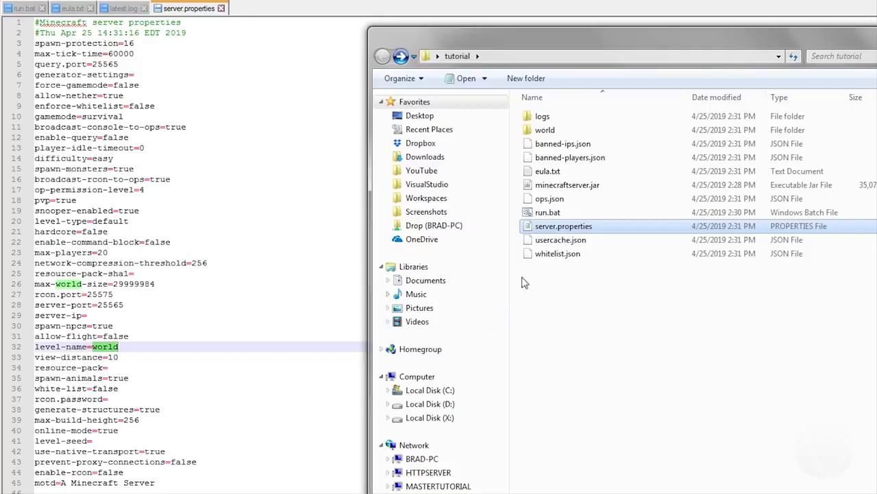
Change the level-name in server.properties to server_world and compare it with the world folder in the tutorial folder.
{"action": "left_click", "coordinate": [568, 131]}
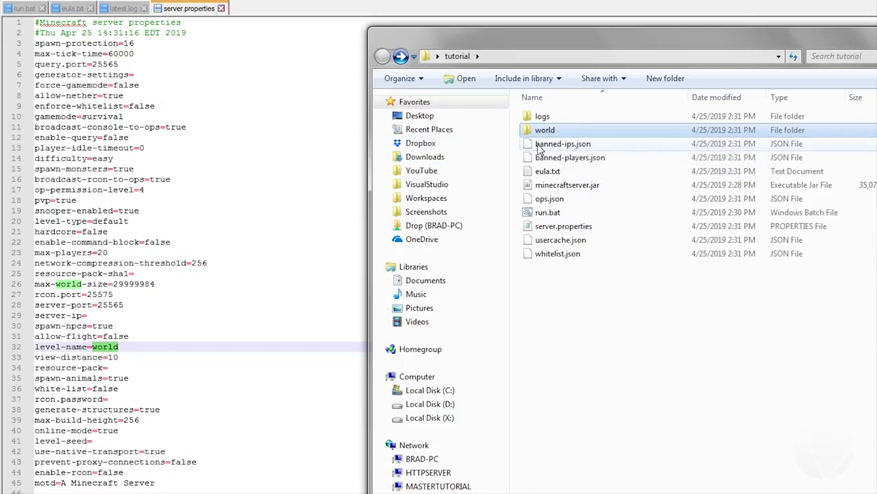
{"action": "left_click", "coordinate": [96, 347]}
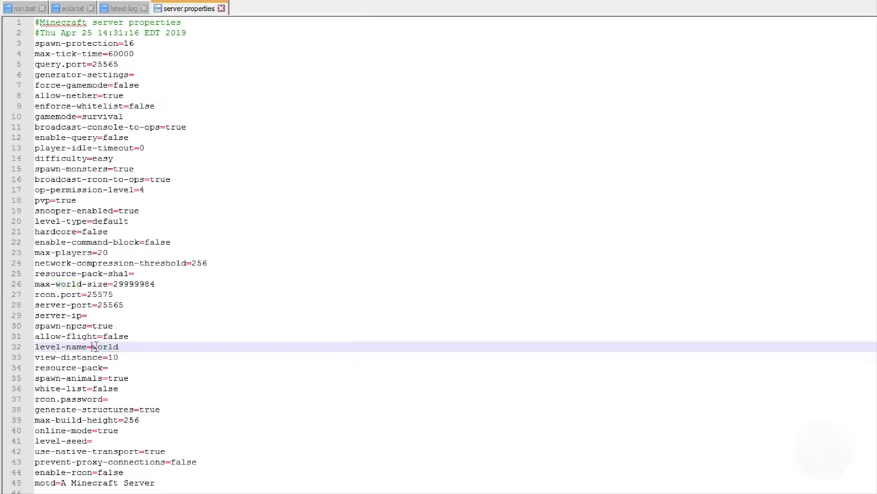
{"action": "type", "text": "server_"}
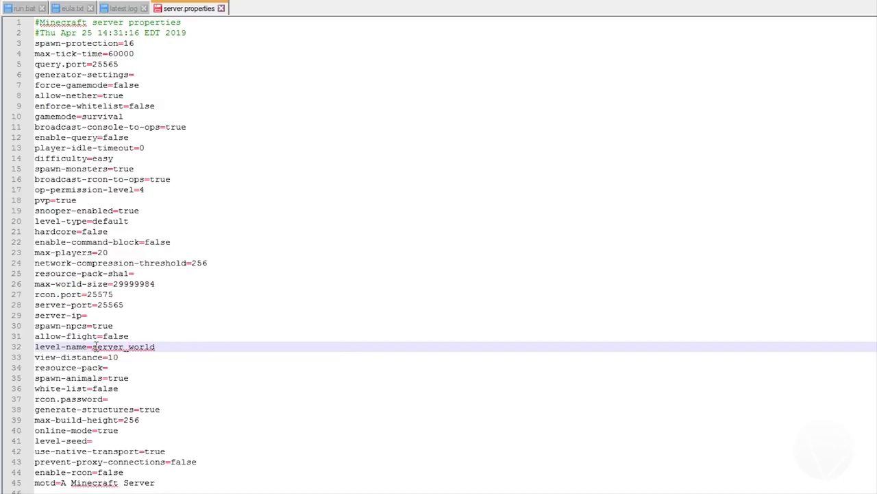
{"action": "key", "text": "alt+Tab"}
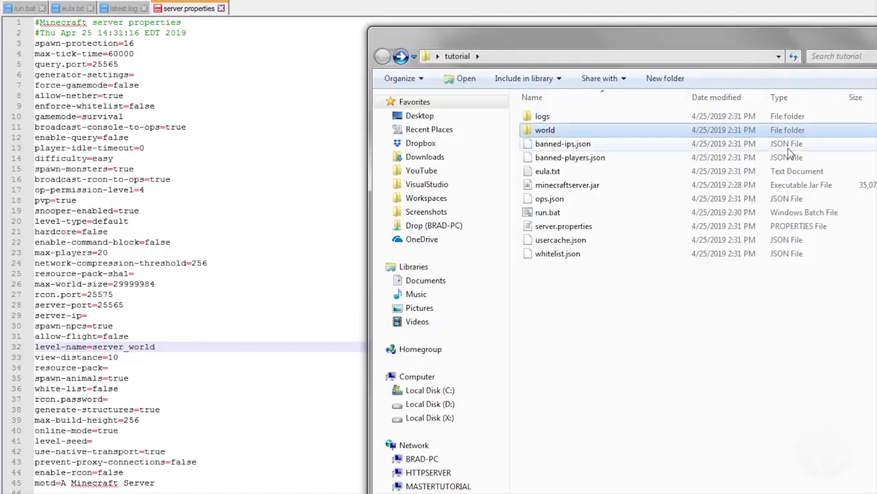
{"action": "key", "text": "alt+Tab"}
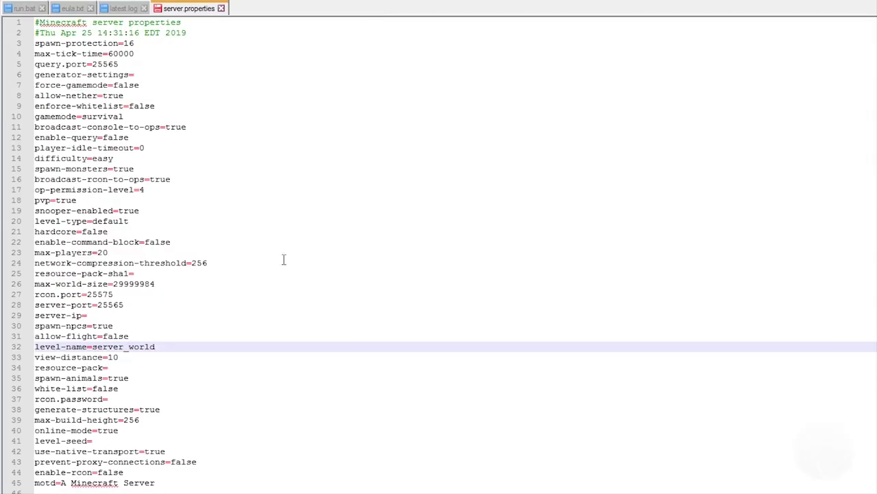
Review the view-distance, resource-pack, spawn-animals, white-list and generate-structures lines in server.properties.
{"action": "left_click", "coordinate": [129, 360]}
{"action": "left_click_drag", "start_coordinate": [129, 360], "coordinate": [111, 364]}
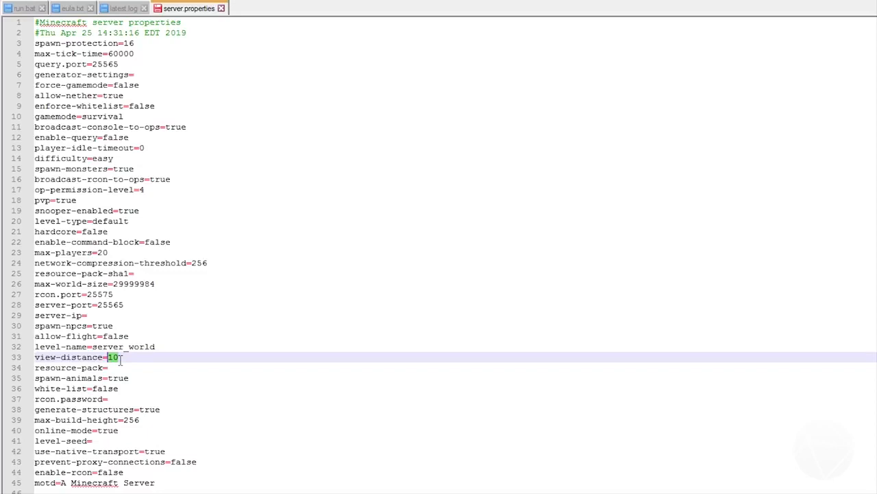
{"action": "left_click", "coordinate": [109, 368]}
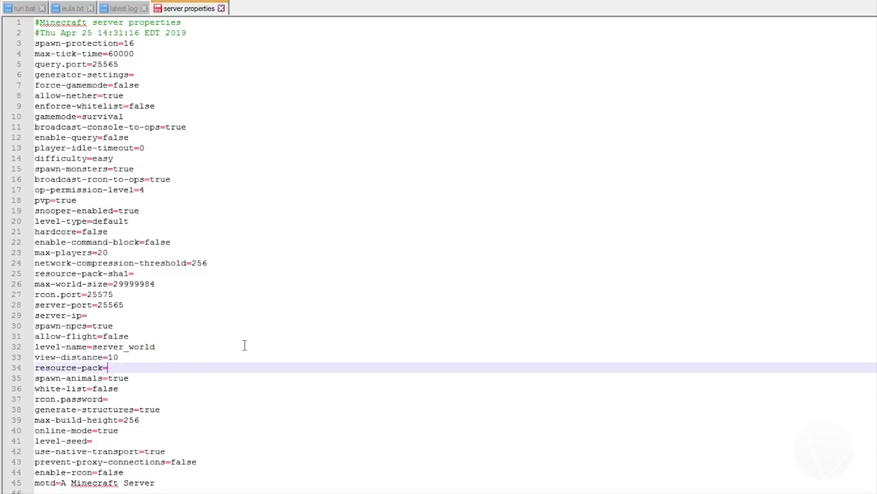
{"action": "left_click", "coordinate": [129, 378]}
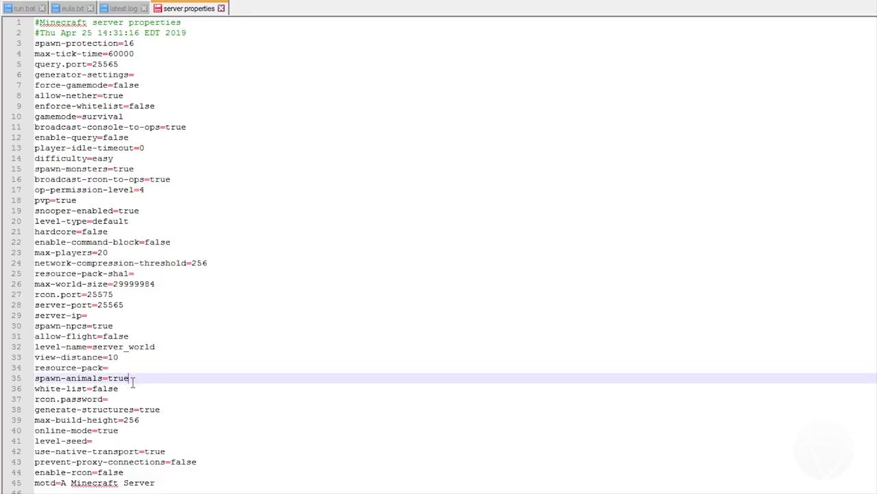
{"action": "double_click", "coordinate": [106, 389]}
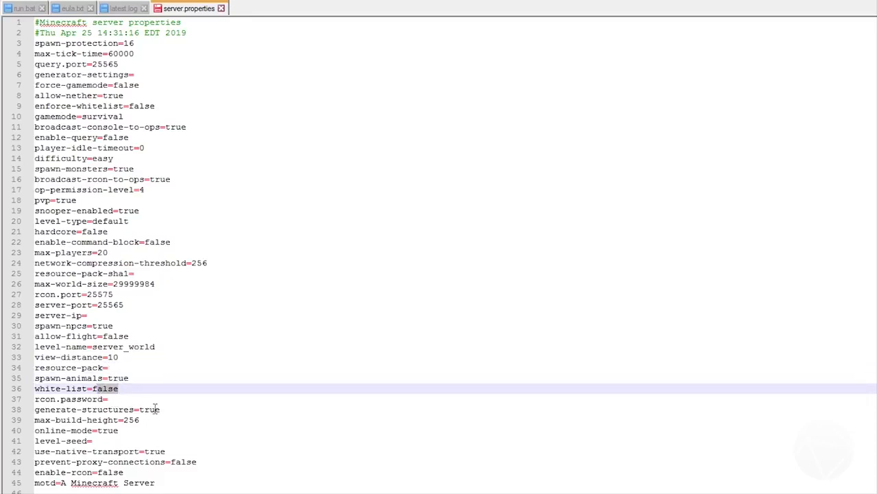
{"action": "left_click_drag", "start_coordinate": [165, 409], "coordinate": [138, 409]}
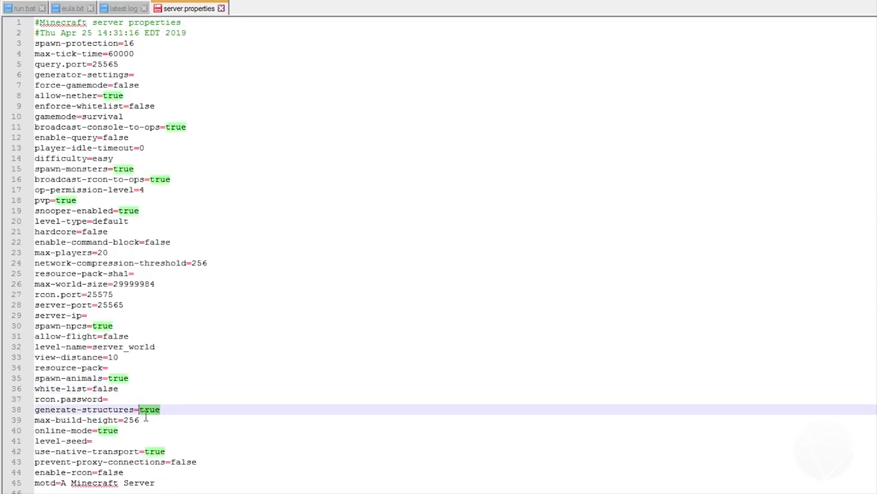
Examine the max-build-height and online-mode lines, highlighting the online-mode value.
{"action": "left_click_drag", "start_coordinate": [141, 420], "coordinate": [101, 430]}
{"action": "left_click", "coordinate": [36, 440]}
{"action": "key", "text": "shift+Up"}
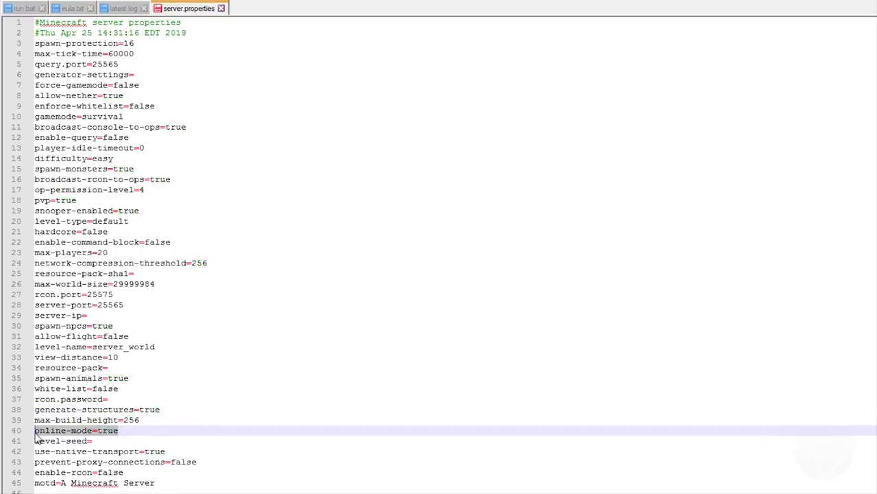
{"action": "left_click", "coordinate": [127, 431]}
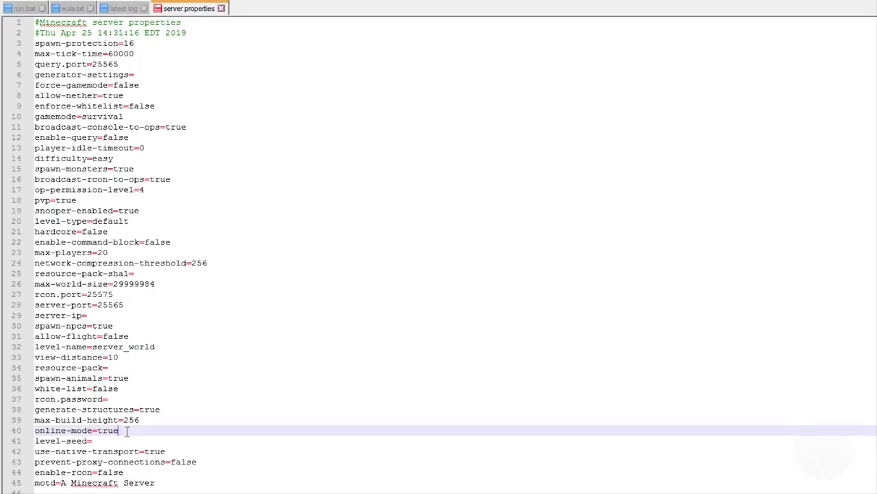
{"action": "key", "text": "shift+Left"}
{"action": "key", "text": "shift+Left"}
{"action": "key", "text": "shift+Left"}
{"action": "key", "text": "shift+Left"}
{"action": "key", "text": "Down"}
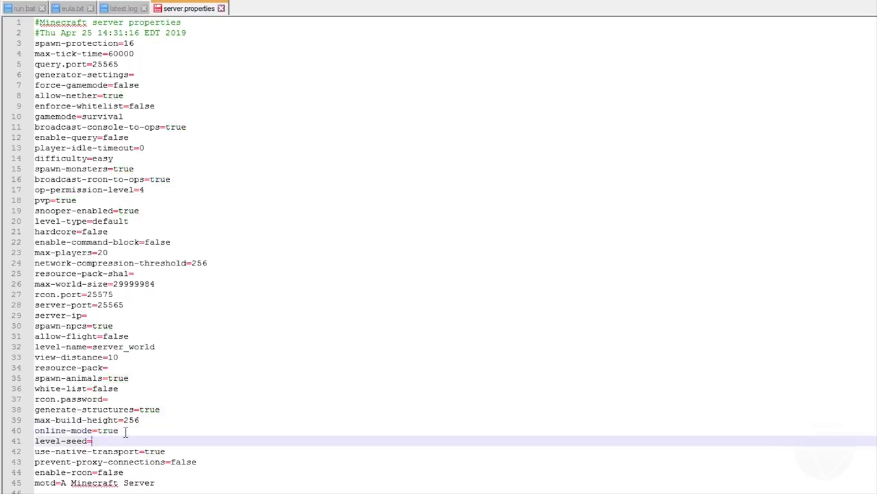
{"action": "left_click_drag", "start_coordinate": [125, 431], "coordinate": [98, 431]}
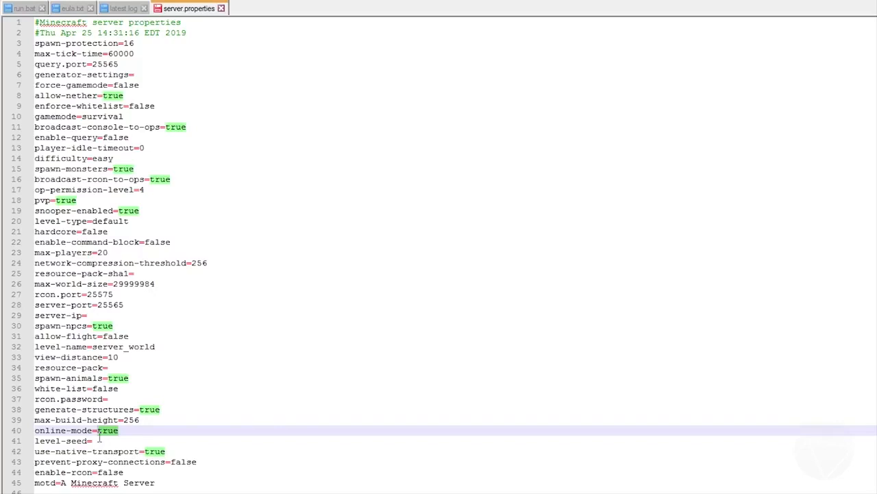
Review the level-seed, use-native-transport and prevent-proxy-connections lines.
{"action": "left_click", "coordinate": [102, 441]}
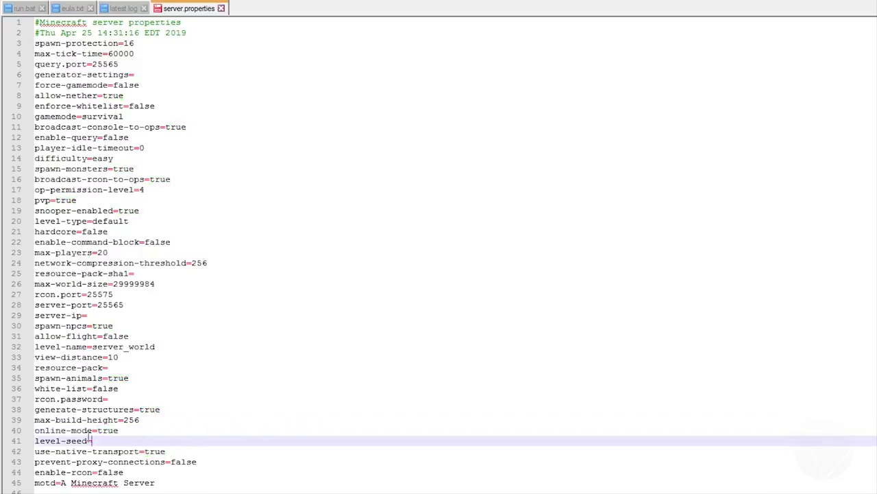
{"action": "left_click", "coordinate": [214, 448]}
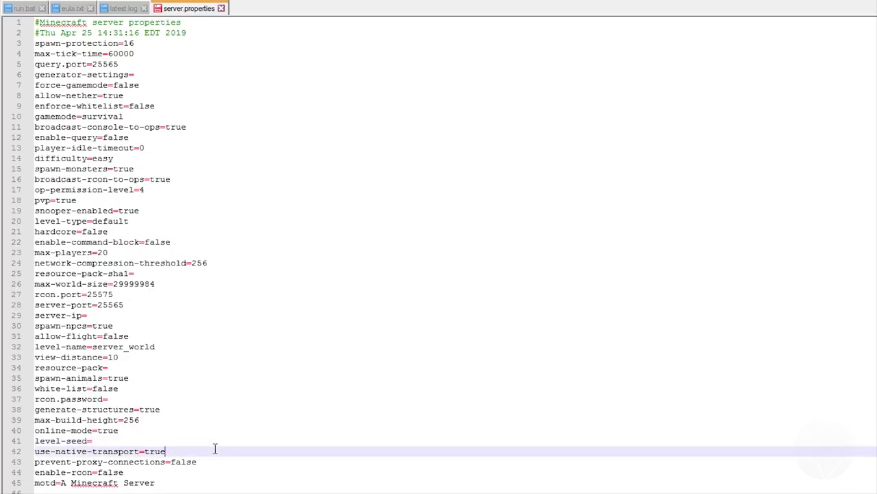
{"action": "left_click", "coordinate": [221, 461]}
Set the motd to "Voizdev's Tutorial Server" and save server.properties.
{"action": "left_click", "coordinate": [219, 483]}
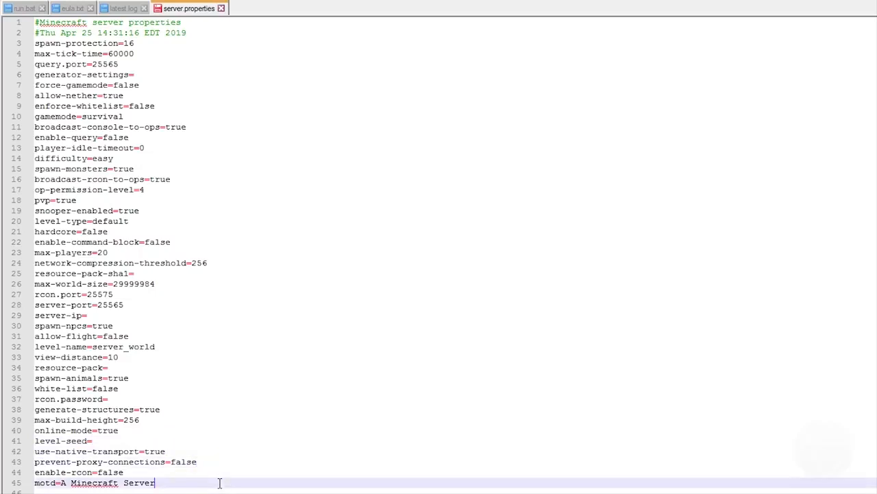
{"action": "left_click_drag", "start_coordinate": [156, 482], "coordinate": [61, 482]}
{"action": "type", "text": "V"}
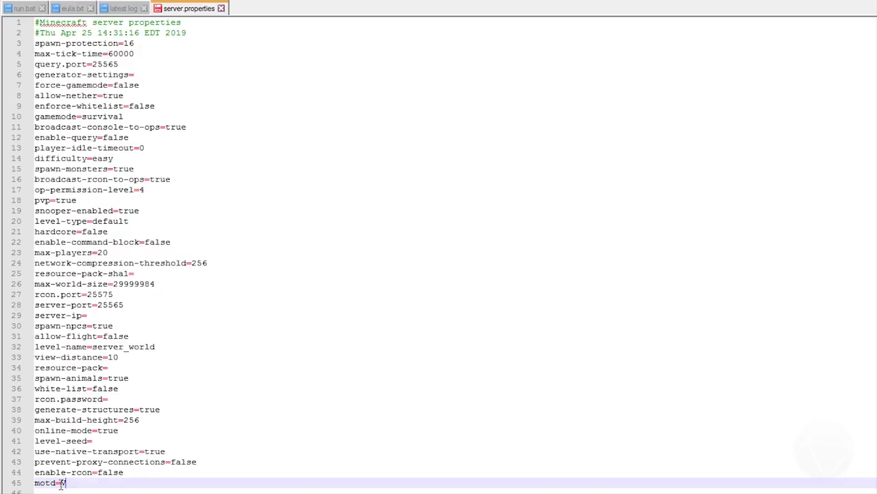
{"action": "type", "text": "oizdev's Tutorial Server"}
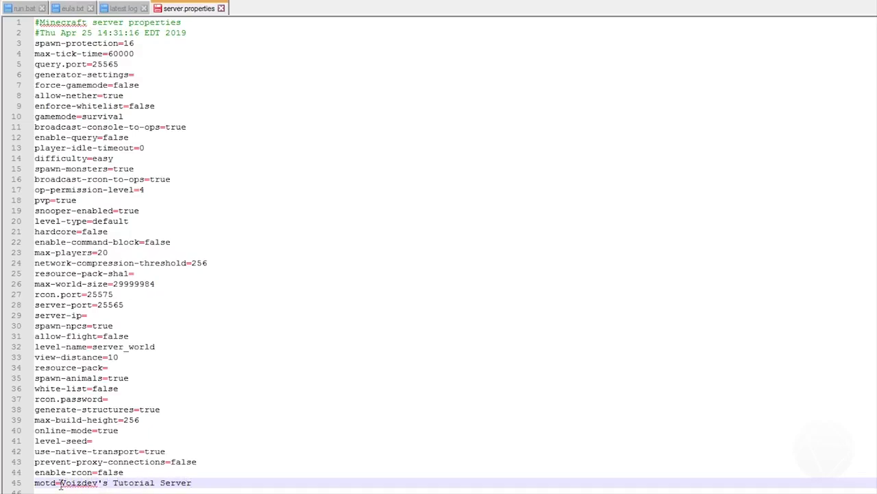
{"action": "key", "text": "ctrl+s"}
{"action": "key", "text": "ctrl+Tab"}
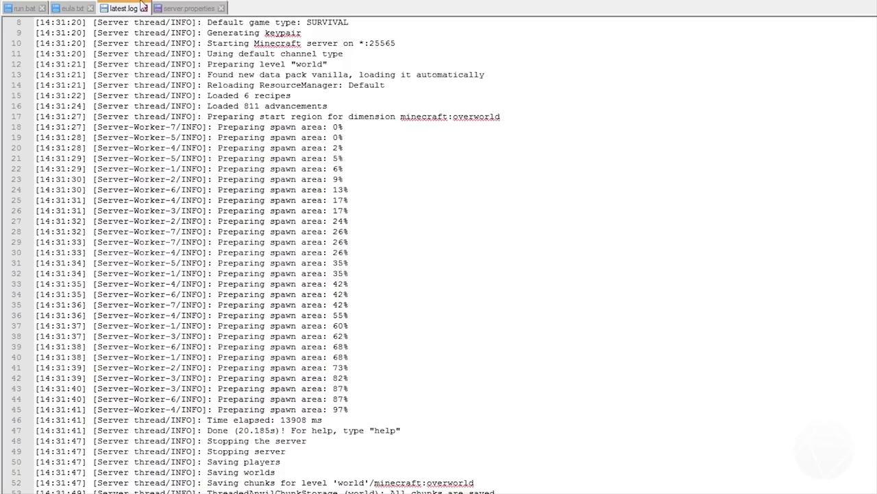
{"action": "left_click", "coordinate": [188, 8]}
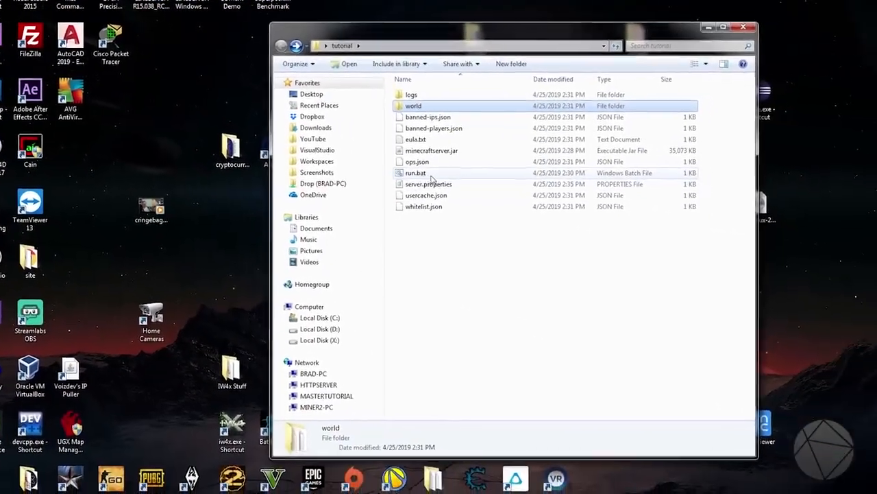
Start the server with run.bat from the tutorial folder and launch the game from the Minecraft Launcher.
{"action": "double_click", "coordinate": [389, 165]}
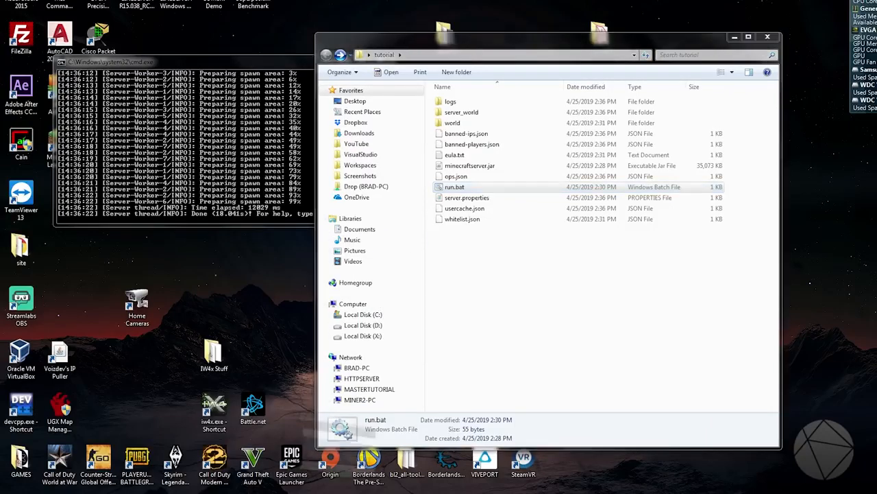
{"action": "left_click", "coordinate": [655, 364]}
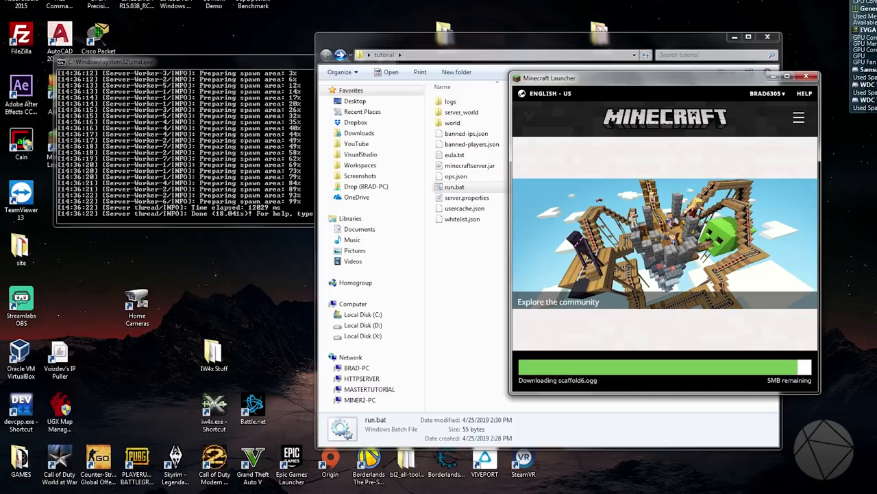
{"action": "mouse_move", "coordinate": [167, 493]}
{"action": "left_click", "coordinate": [227, 67]}
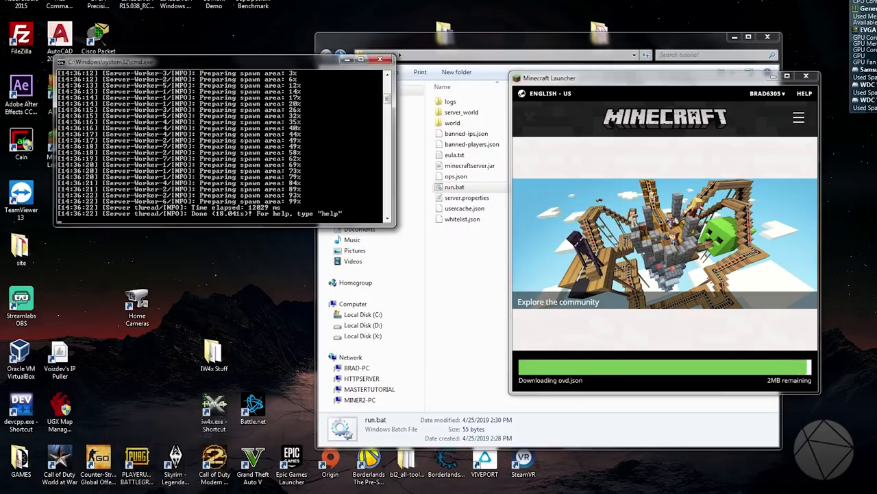
Open a new Command Prompt window and run ipconfig to list the network adapters' addresses.
{"action": "key", "text": "super"}
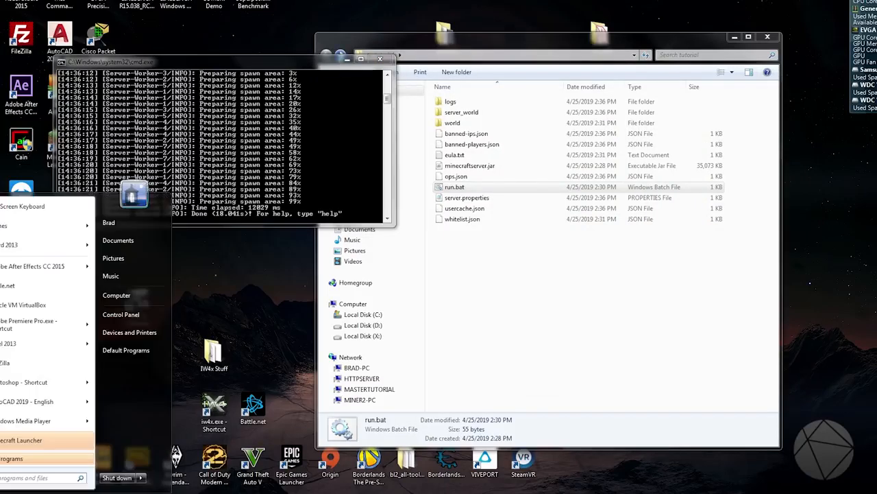
{"action": "type", "text": "cmd"}
{"action": "key", "text": "Return"}
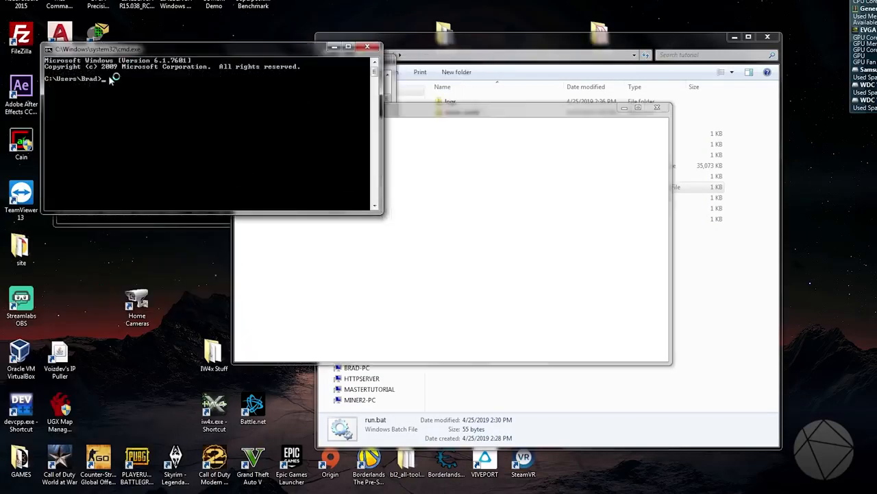
{"action": "type", "text": "ipconfig"}
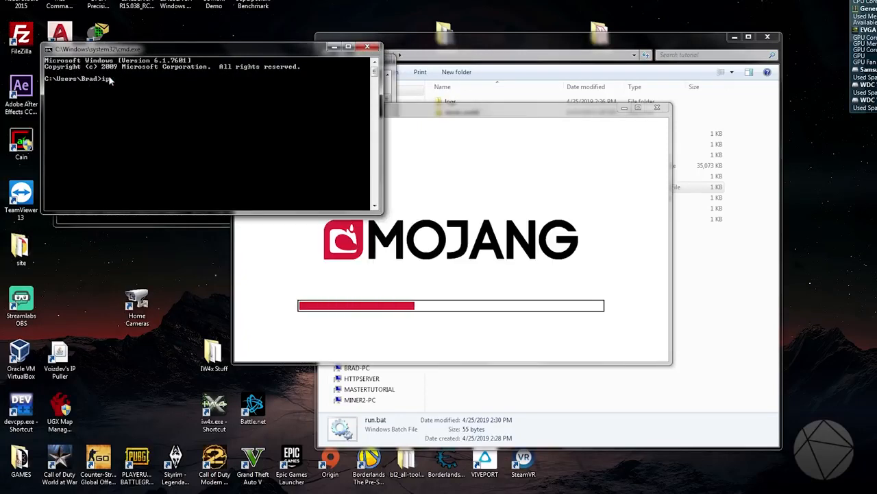
{"action": "key", "text": "Return"}
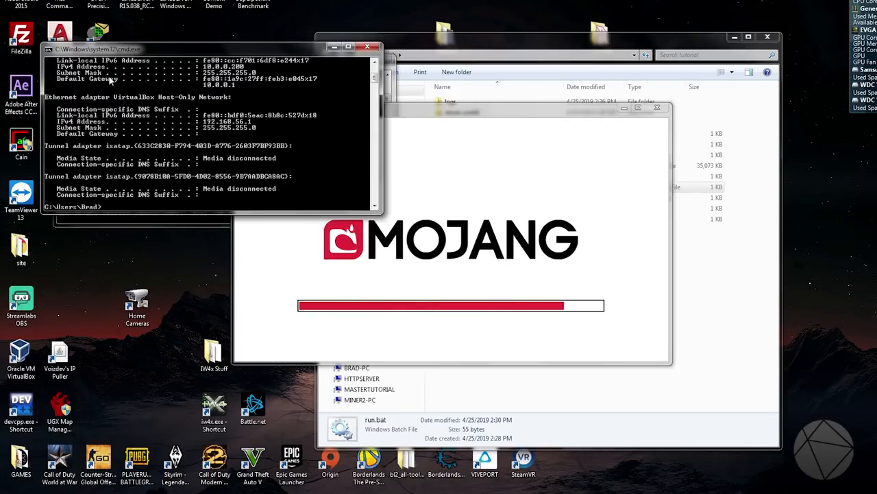
Mark the IPv4 address of Local Area Connection 3 in the ipconfig output, and close that Command Prompt.
{"action": "scroll", "coordinate": [254, 125], "scroll_direction": "up", "scroll_amount": 3}
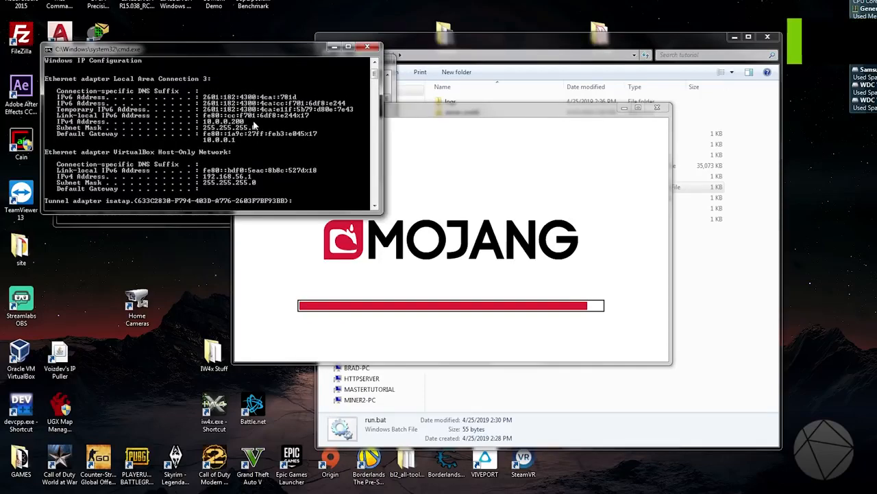
{"action": "right_click", "coordinate": [244, 124]}
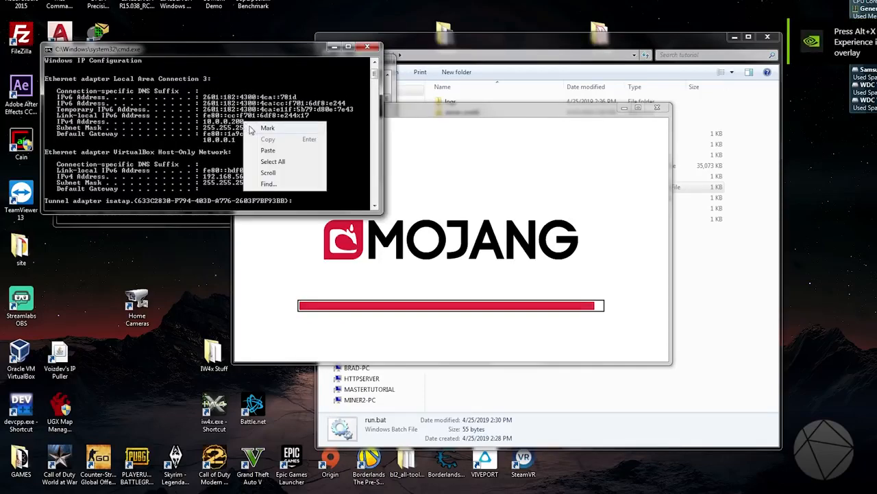
{"action": "left_click", "coordinate": [267, 127]}
{"action": "left_click_drag", "start_coordinate": [244, 122], "coordinate": [203, 122]}
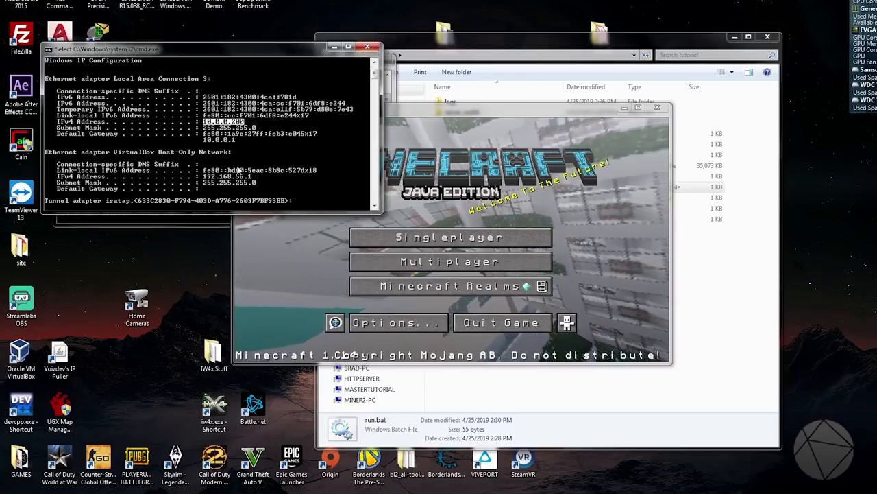
{"action": "left_click", "coordinate": [368, 48]}
Open Minecraft's multiplayer server list, allow Java through Windows Firewall on private networks, and maximize the game window.
{"action": "left_click", "coordinate": [449, 262]}
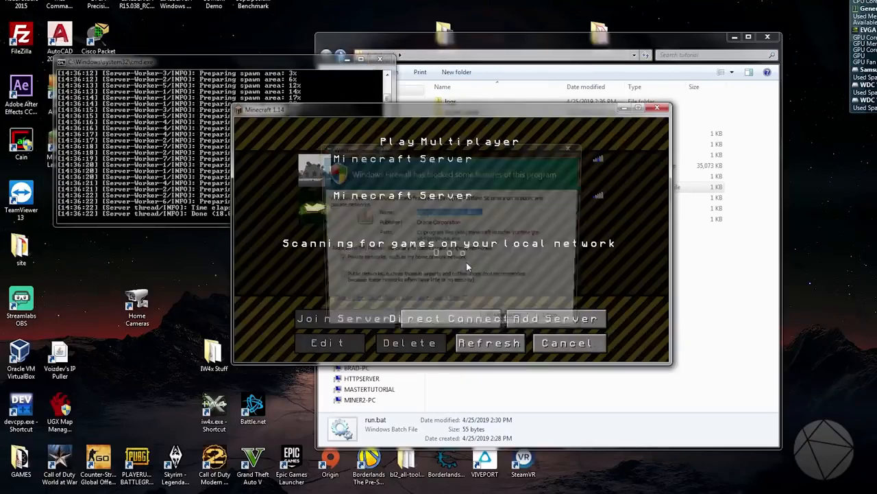
{"action": "left_click", "coordinate": [492, 327]}
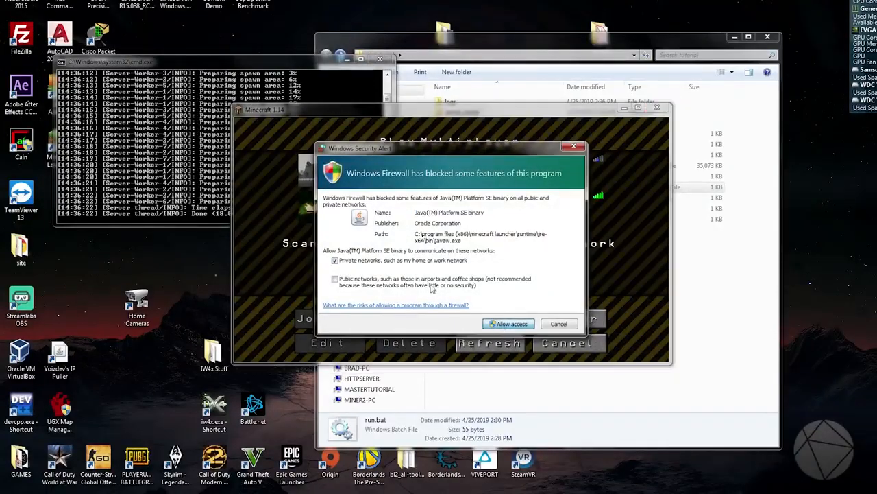
{"action": "left_click", "coordinate": [508, 323]}
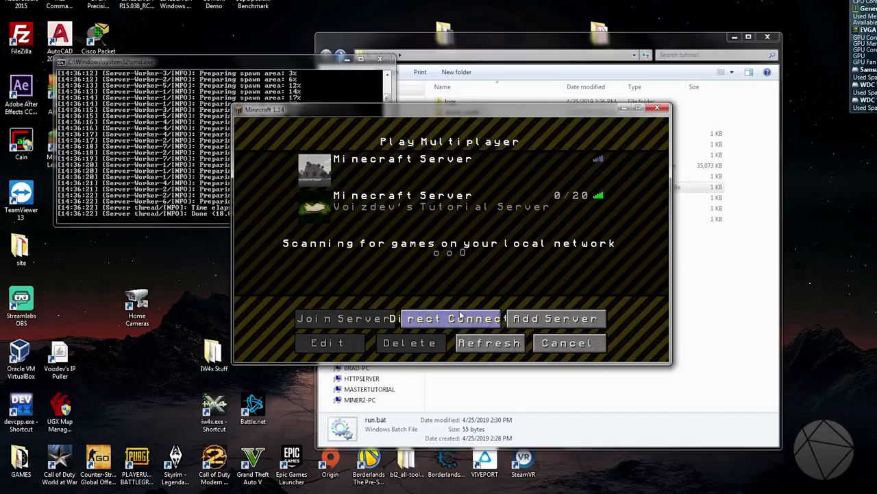
{"action": "left_click", "coordinate": [637, 108]}
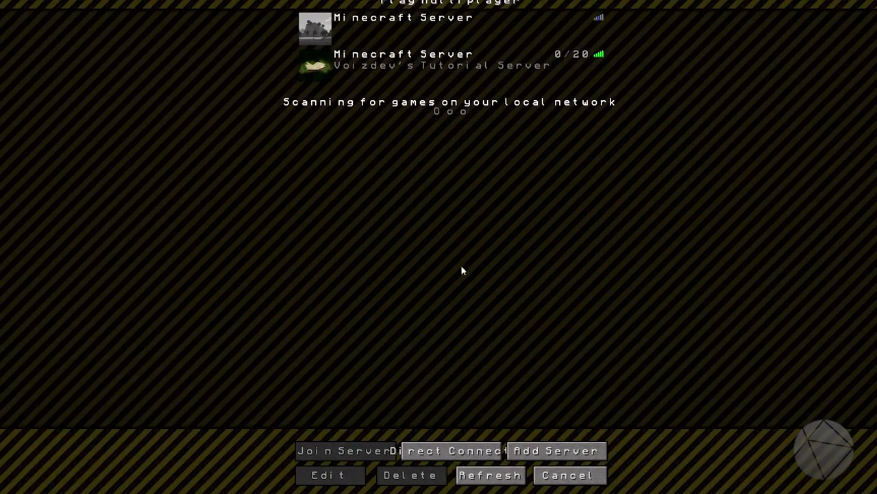
Join the server through Direct Connect, replacing the stored server address with 127.0.0.1.
{"action": "left_click", "coordinate": [421, 451]}
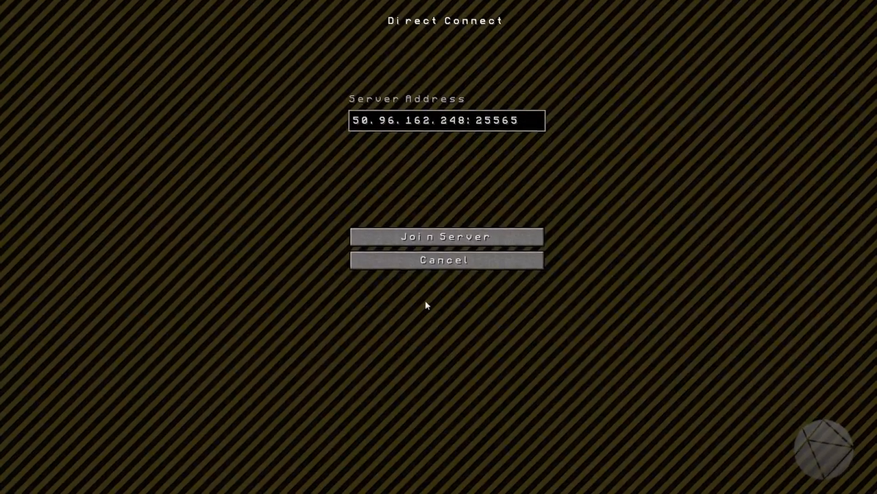
{"action": "key", "text": "BackSpace"}
{"action": "key", "text": "BackSpace"}
{"action": "key", "text": "BackSpace"}
{"action": "key", "text": "BackSpace"}
{"action": "key", "text": "BackSpace"}
{"action": "key", "text": "BackSpace"}
{"action": "key", "text": "BackSpace"}
{"action": "key", "text": "BackSpace"}
{"action": "key", "text": "BackSpace"}
{"action": "key", "text": "BackSpace"}
{"action": "key", "text": "BackSpace"}
{"action": "key", "text": "BackSpace"}
{"action": "key", "text": "BackSpace"}
{"action": "key", "text": "BackSpace"}
{"action": "key", "text": "BackSpace"}
{"action": "key", "text": "BackSpace"}
{"action": "key", "text": "BackSpace"}
{"action": "key", "text": "BackSpace"}
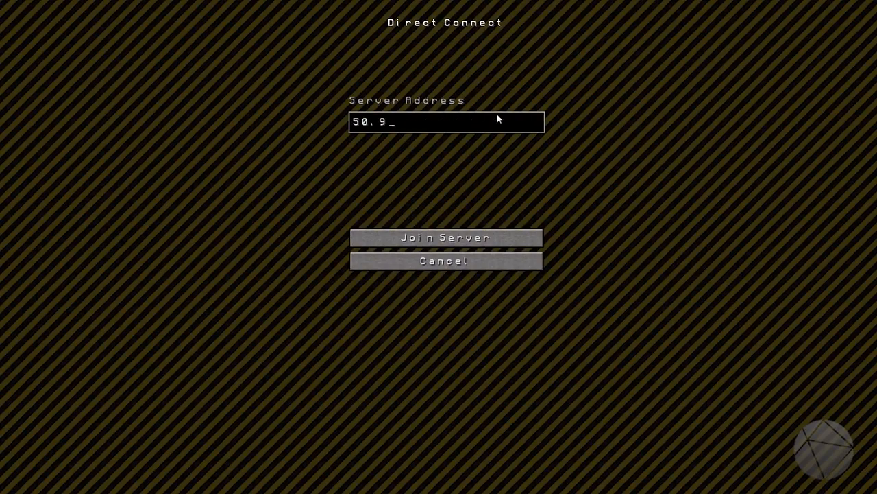
{"action": "type", "text": "127.0.0.1"}
{"action": "left_click", "coordinate": [478, 243]}
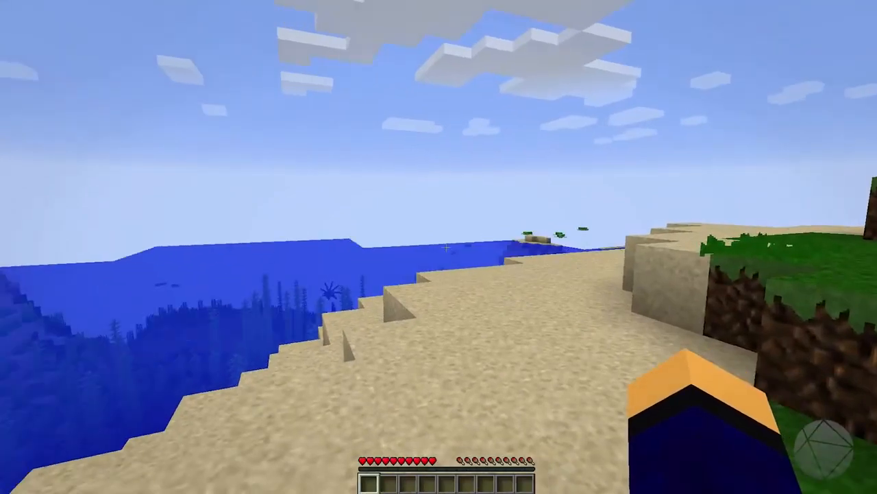
Check the server console window for the player's login entry, minimize it, and resume the game.
{"action": "key", "text": "alt+Tab"}
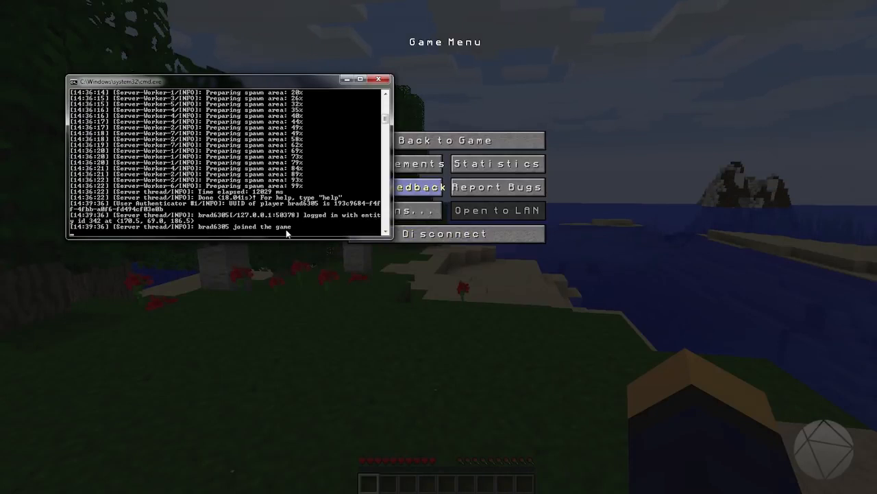
{"action": "left_click", "coordinate": [348, 81]}
{"action": "key", "text": "Escape"}
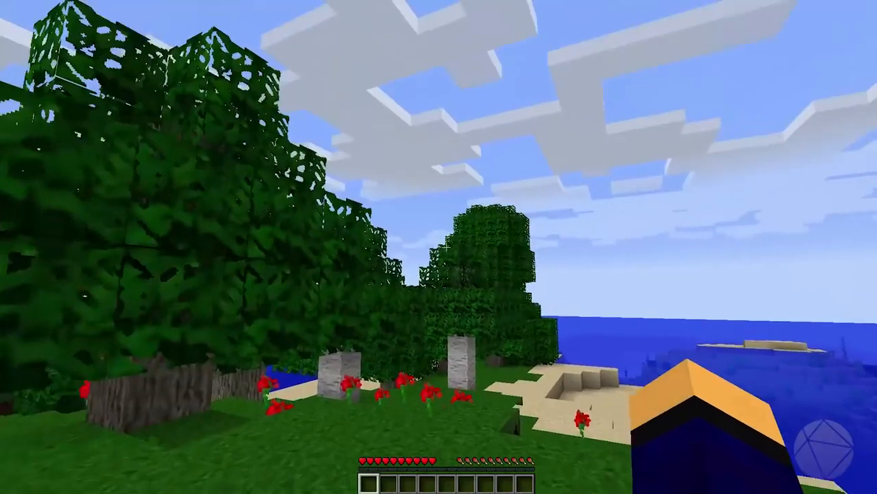
Walk from the grassy shore into the woods and break the lowest log of a tree trunk by hand.
{"action": "key", "text": "w"}
{"action": "key", "text": "space"}
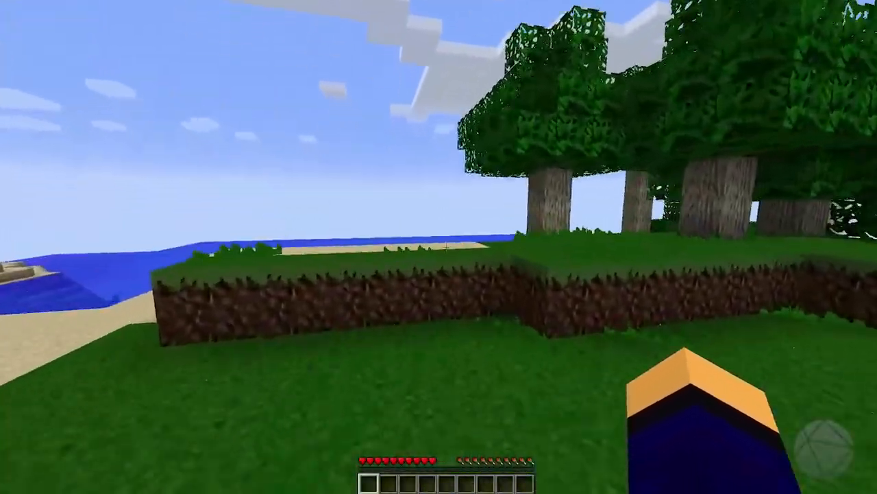
{"action": "key", "text": "space"}
{"action": "key", "text": "w"}
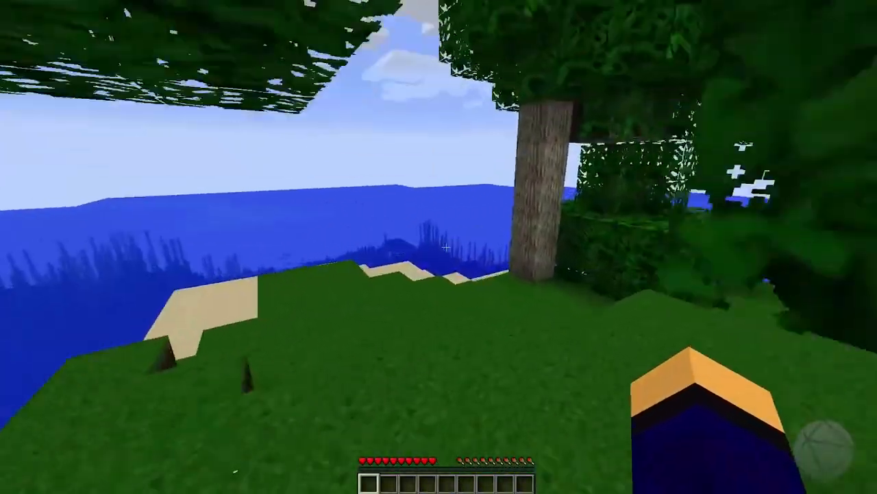
{"action": "key", "text": "w"}
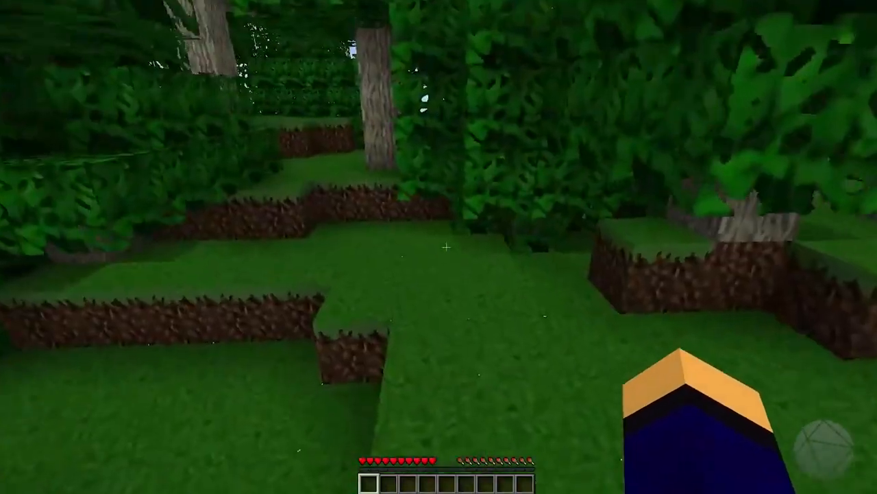
{"action": "key", "text": "w"}
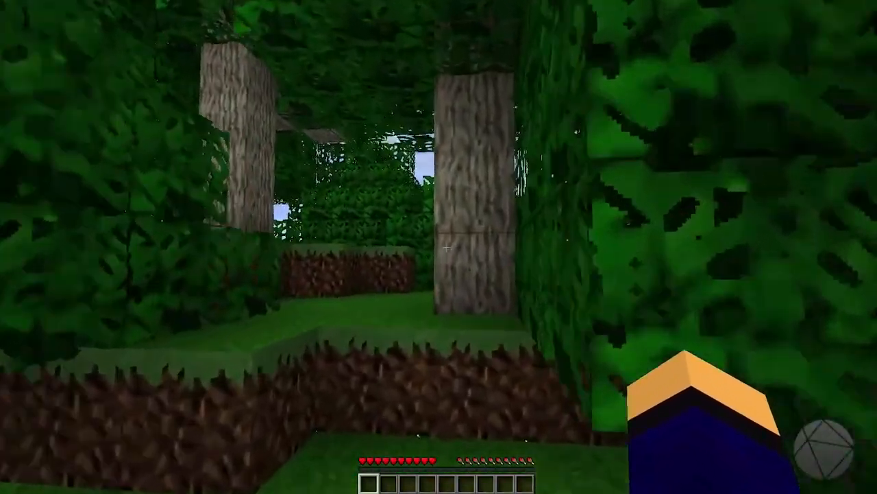
{"action": "left_click", "coordinate": [446, 247]}
{"action": "left_click_drag", "start_coordinate": [447, 246], "coordinate": [446, 246]}
{"action": "key", "text": "w"}
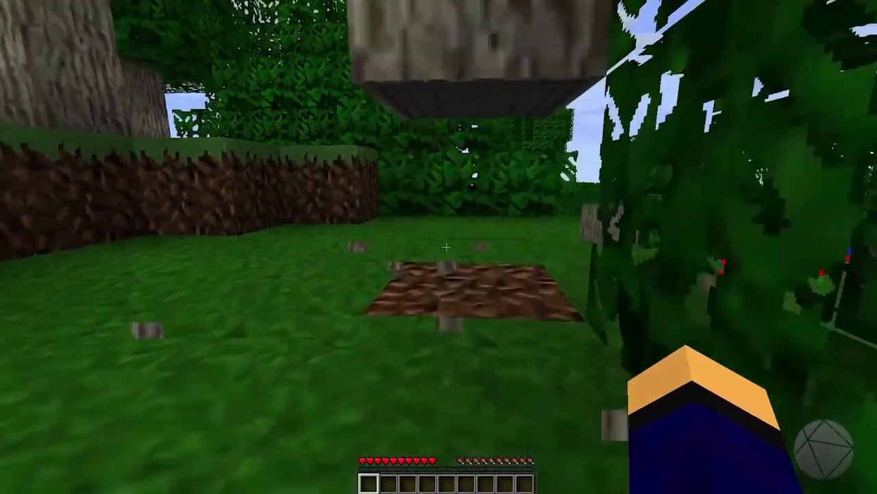
{"action": "left_click", "coordinate": [447, 246]}
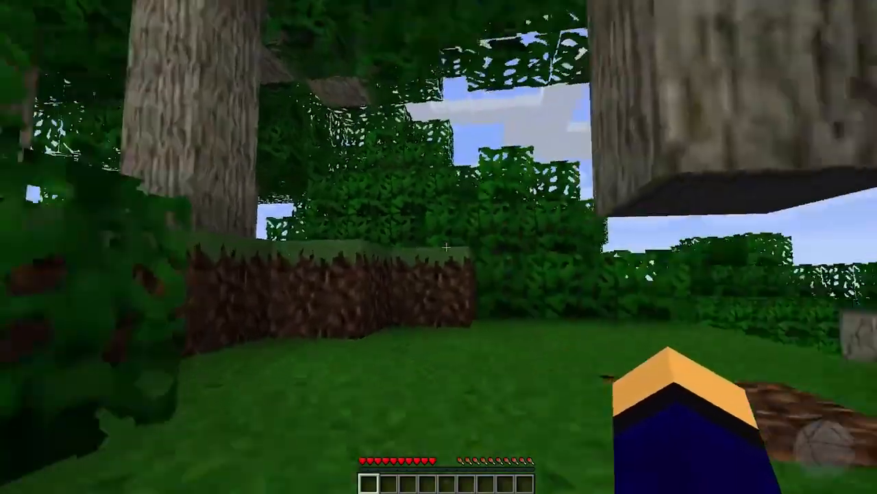
Walk through the trees to the sandy shore beside the water.
{"action": "key", "text": "w"}
{"action": "key", "text": "w"}
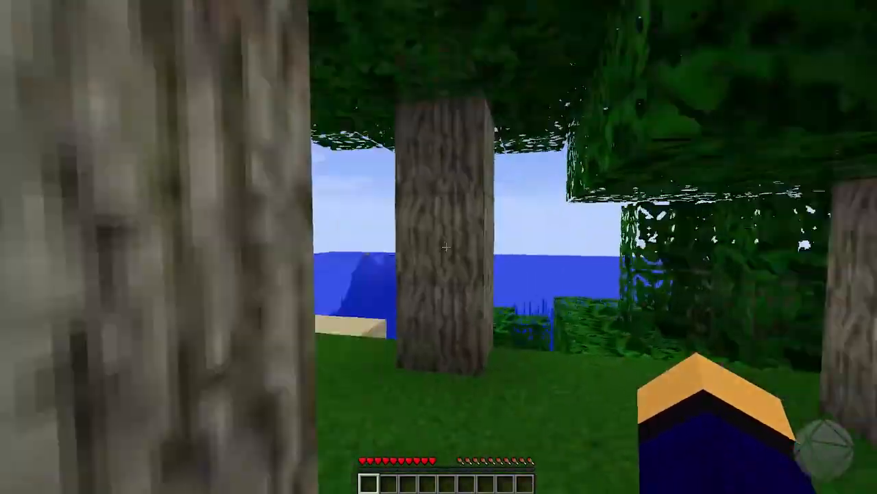
{"action": "key", "text": "w"}
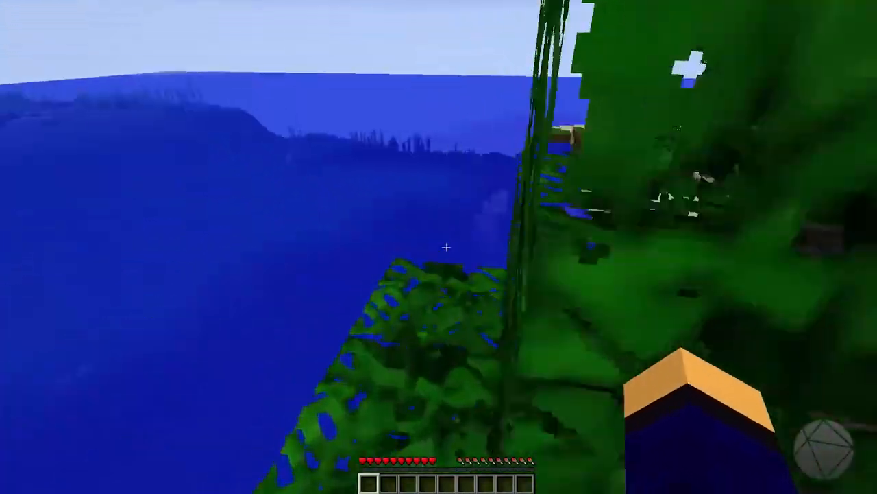
{"action": "key", "text": "w"}
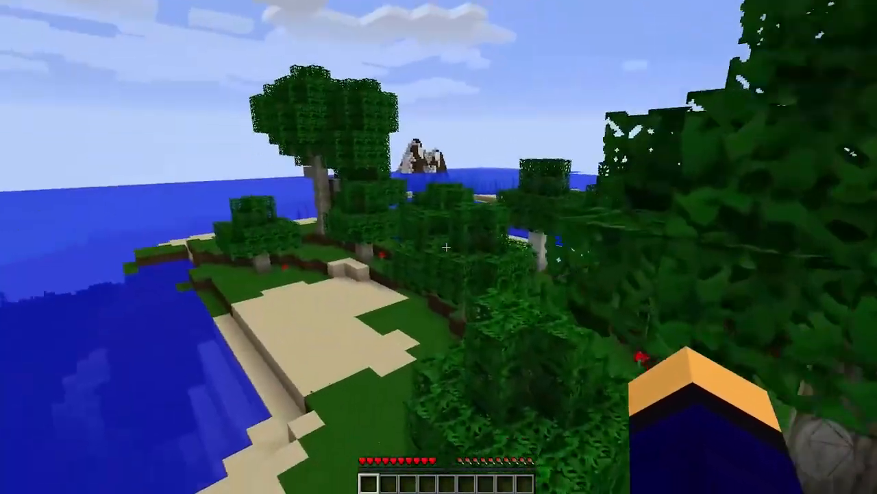
Dig up several sand blocks along the shore by hand and place some of them on the beach.
{"action": "key", "text": "w"}
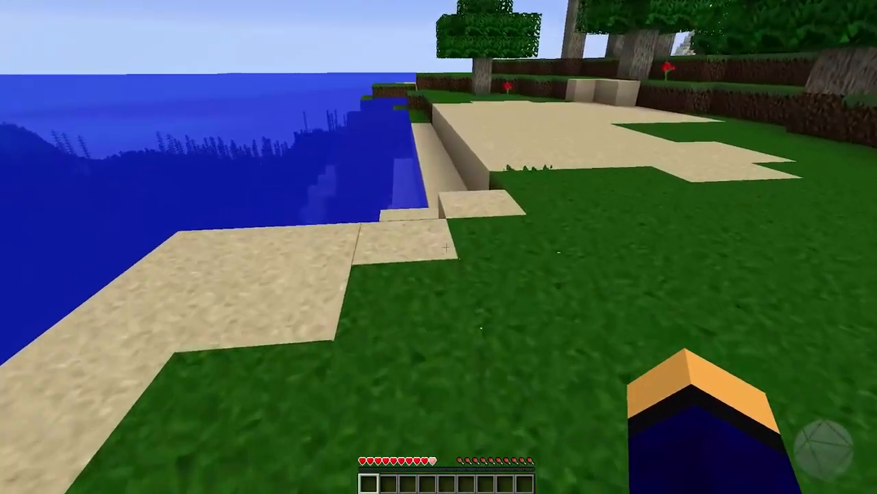
{"action": "left_click", "coordinate": [446, 247]}
{"action": "key", "text": "w"}
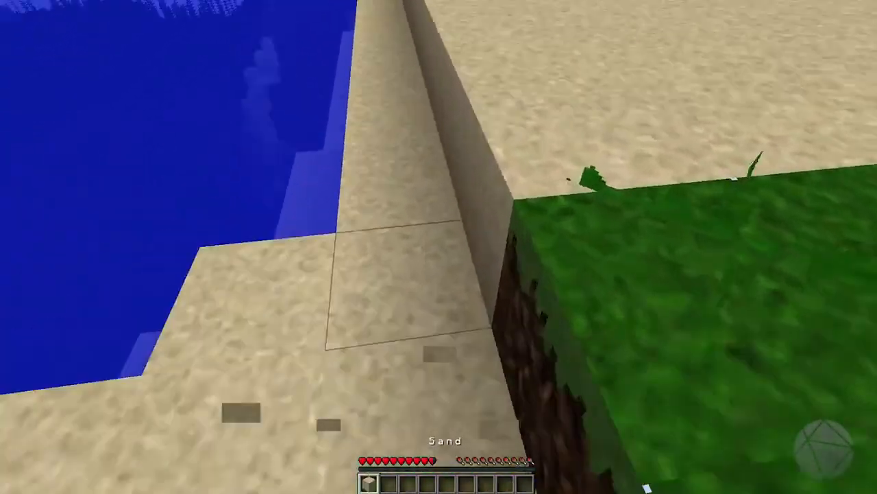
{"action": "left_click", "coordinate": [446, 247]}
{"action": "left_click", "coordinate": [447, 247]}
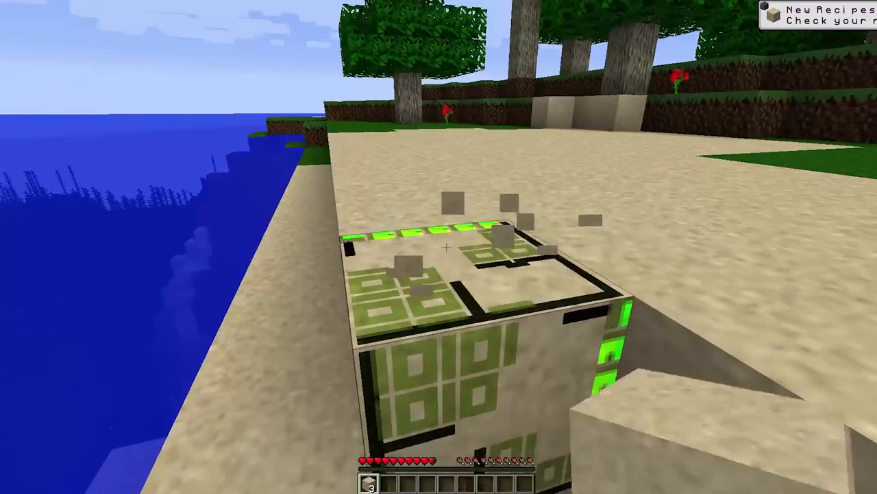
{"action": "left_click", "coordinate": [446, 247]}
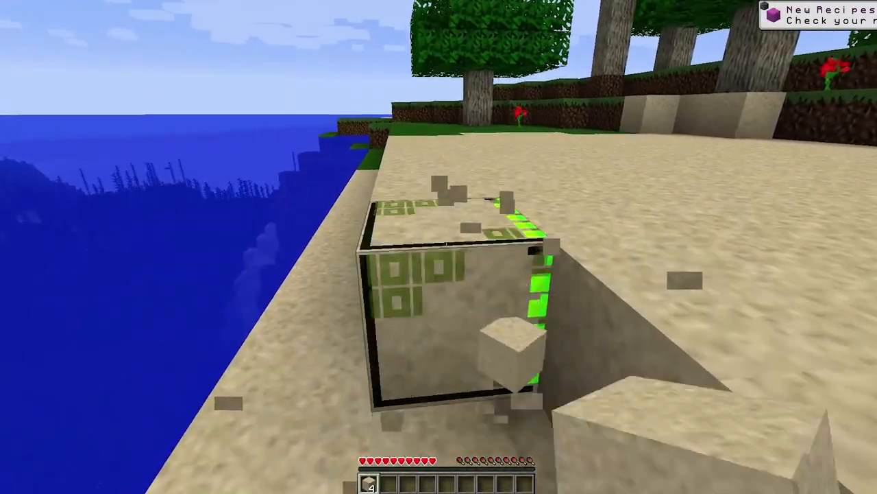
{"action": "left_click", "coordinate": [439, 247]}
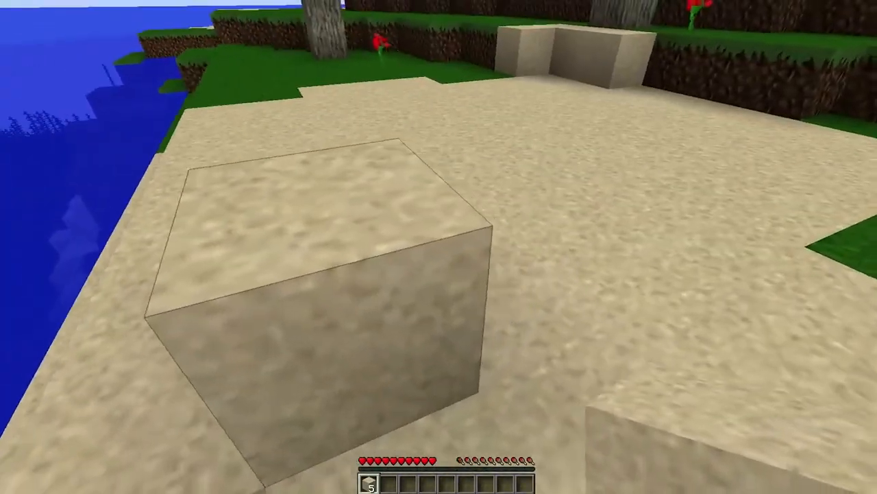
{"action": "right_click", "coordinate": [439, 247]}
{"action": "right_click", "coordinate": [439, 247]}
{"action": "right_click", "coordinate": [438, 247]}
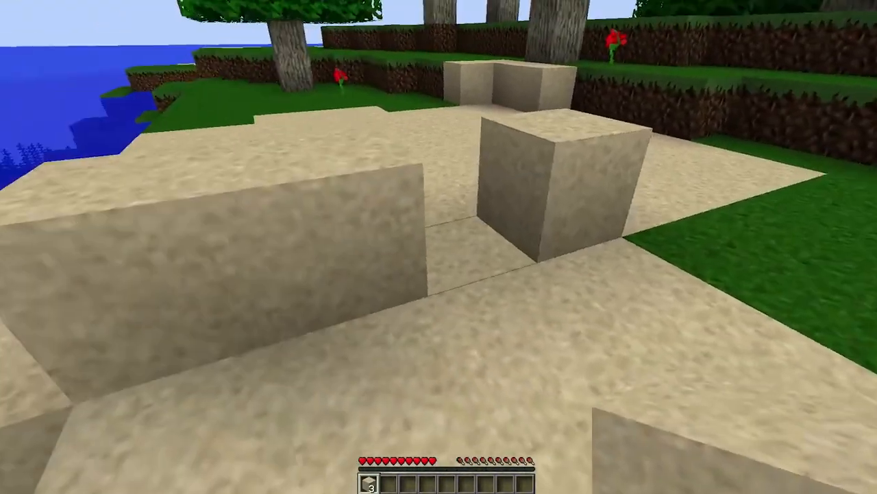